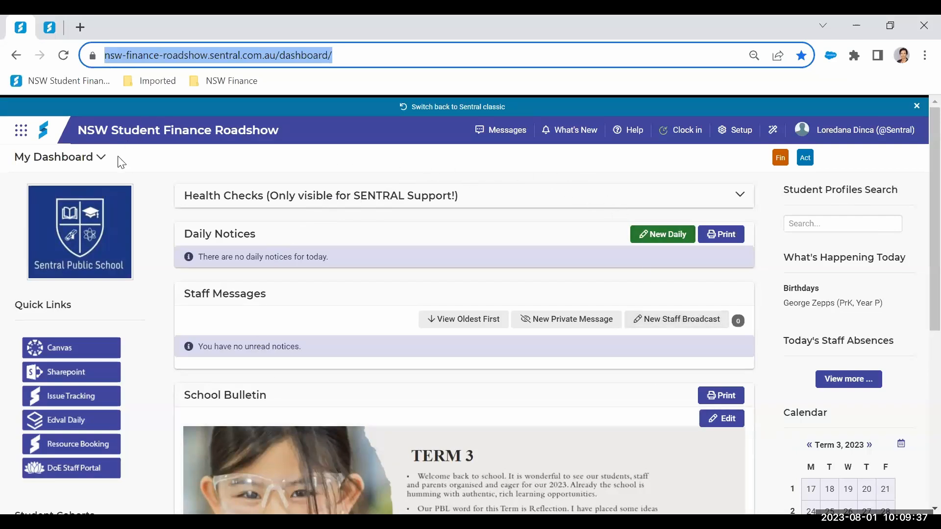
Step: Open the Finance module and go to the Front Office till's status and history under Banking
click(21, 133)
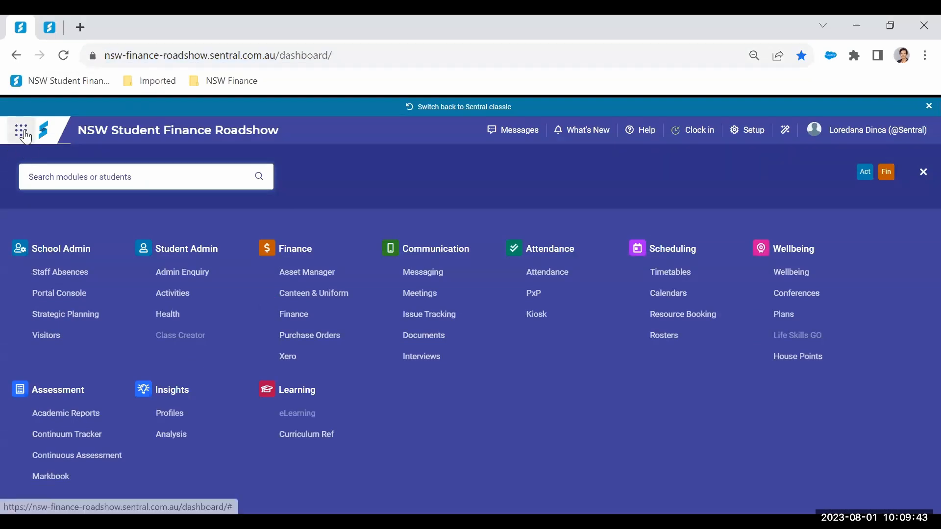
click(293, 319)
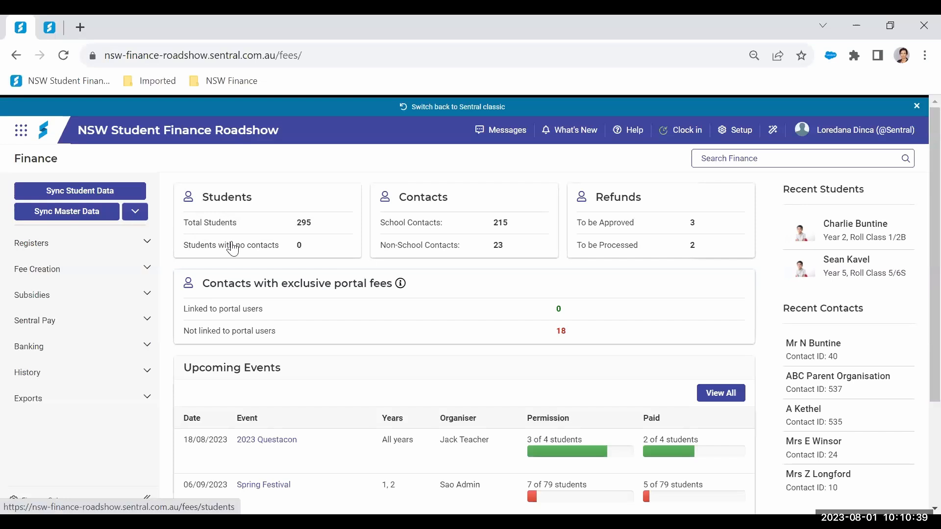
scroll(353, 304, down, 3)
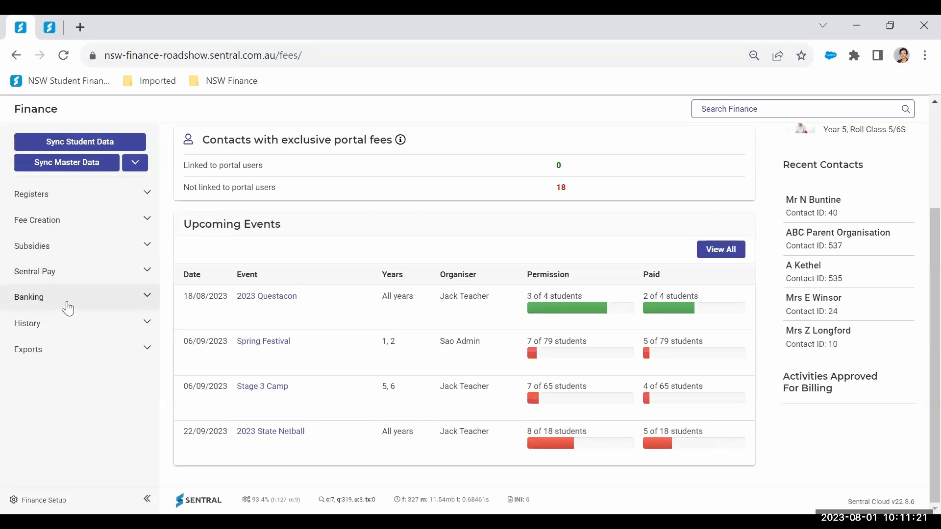
click(68, 308)
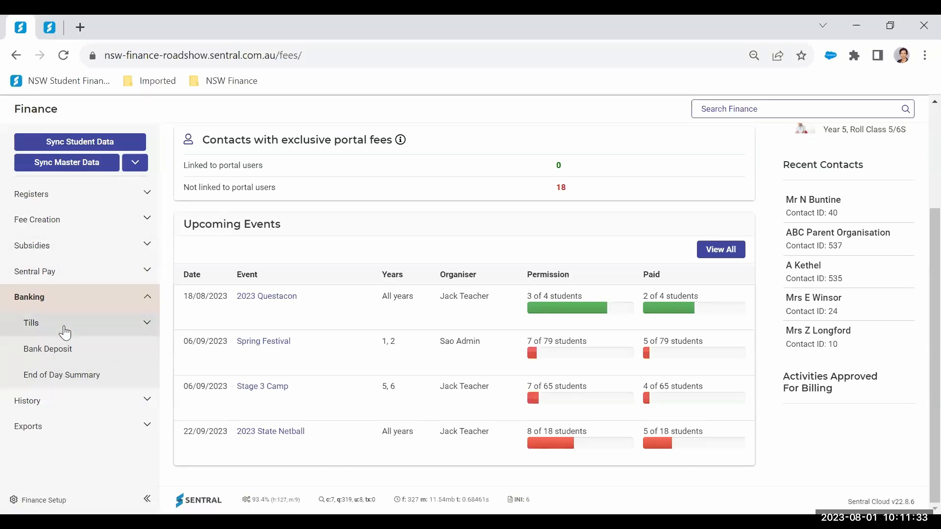
click(65, 333)
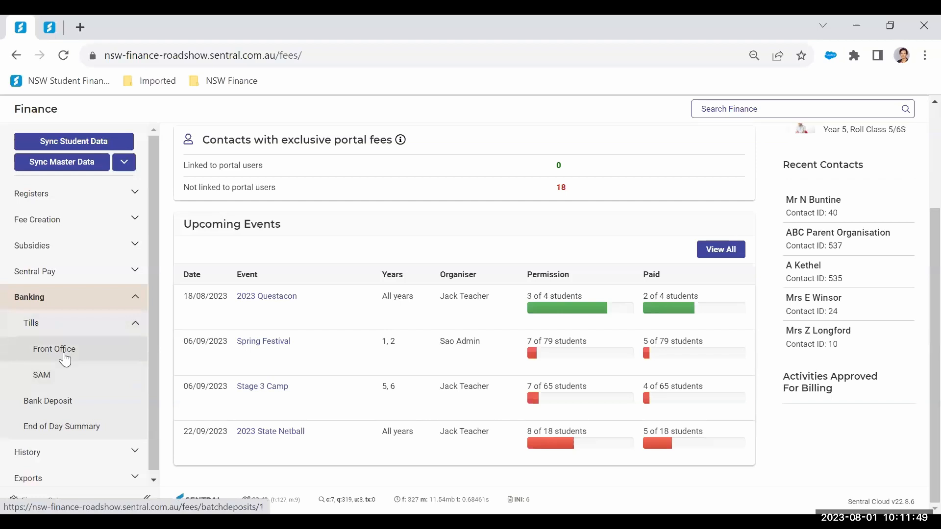
click(65, 360)
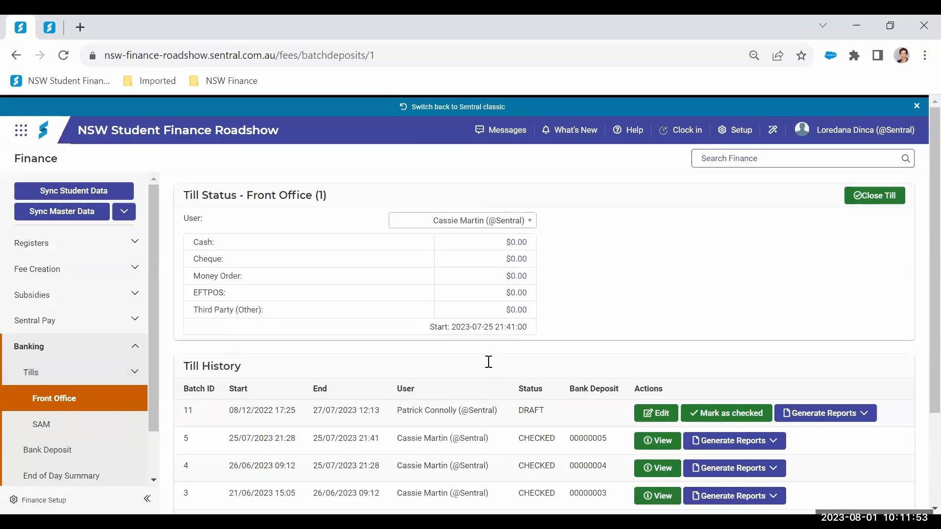
scroll(489, 362, down, 2)
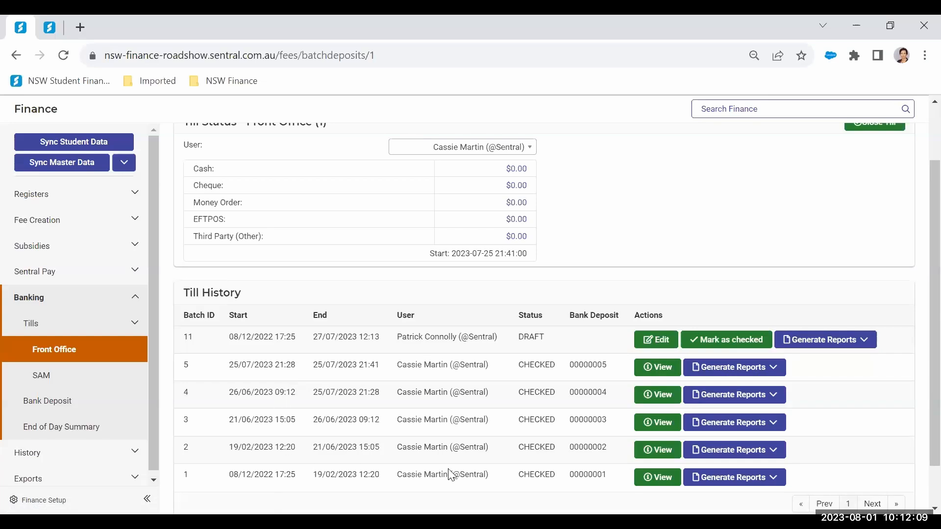
Step: Generate the Cash Register Management Report for Front Office batch 5, view it, and return to the till history
click(727, 343)
click(775, 376)
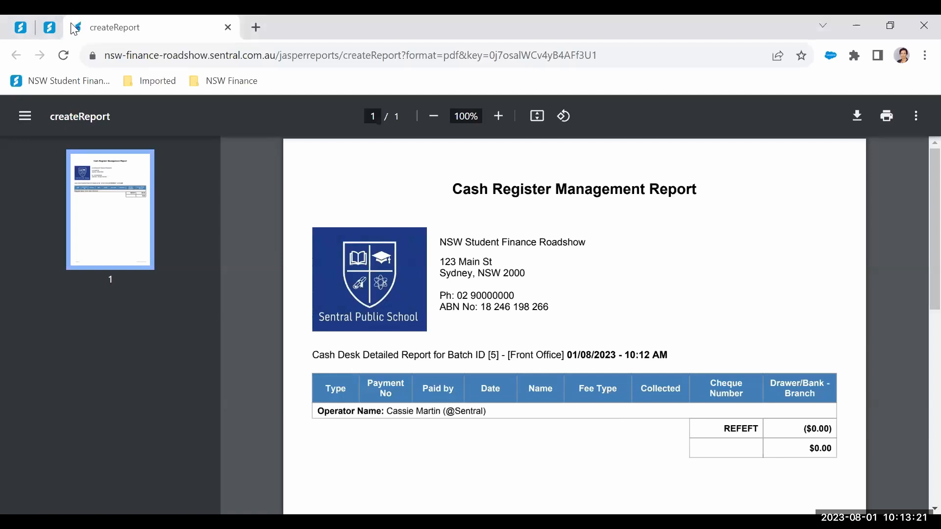
click(49, 29)
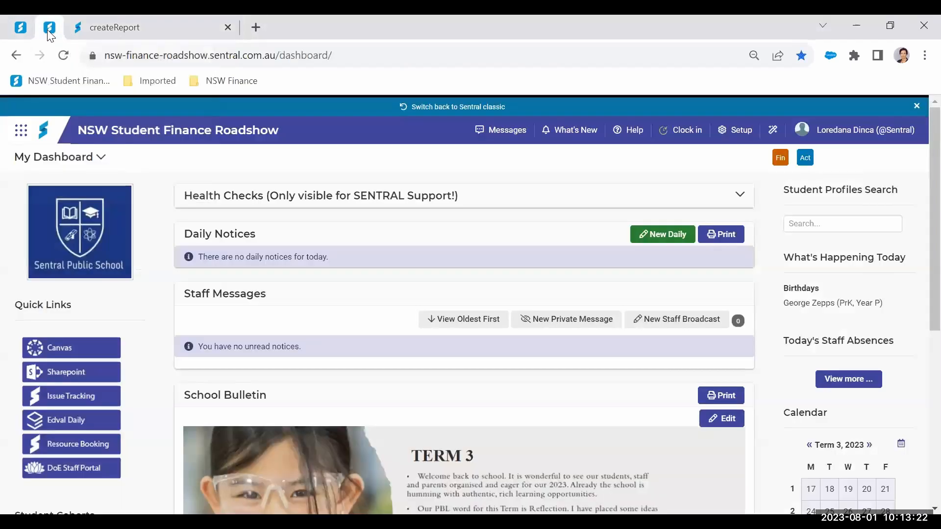
click(20, 27)
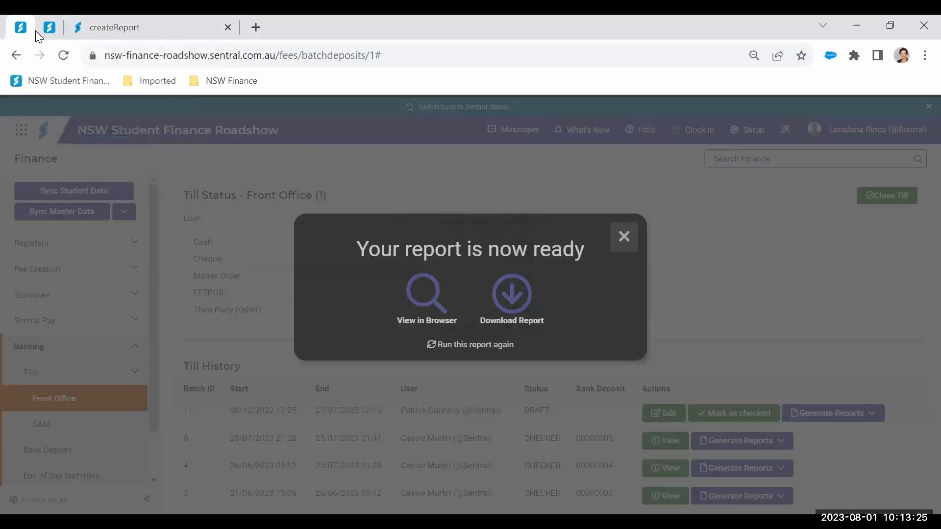
click(624, 237)
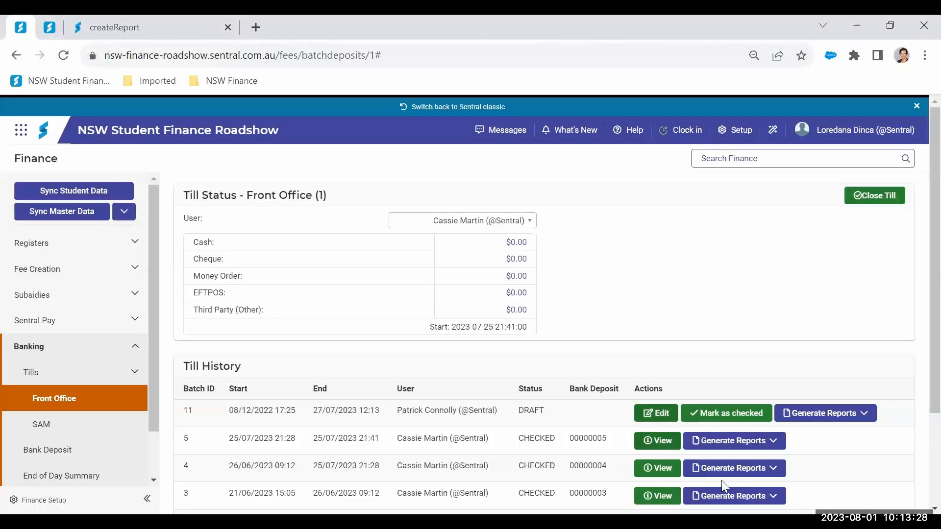
Step: Check which reports can be generated for batches 5 and 1 in the Front Office till history
click(774, 444)
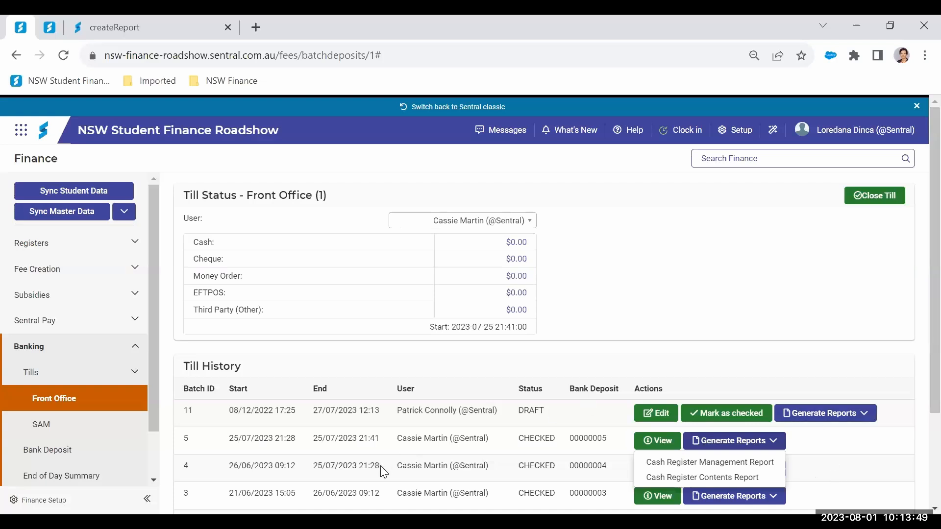
click(859, 474)
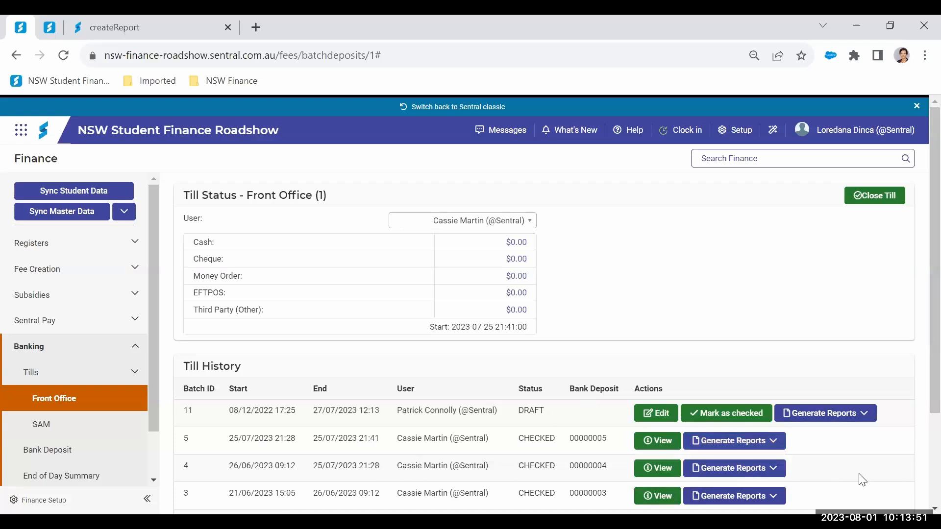
scroll(863, 481, down, 3)
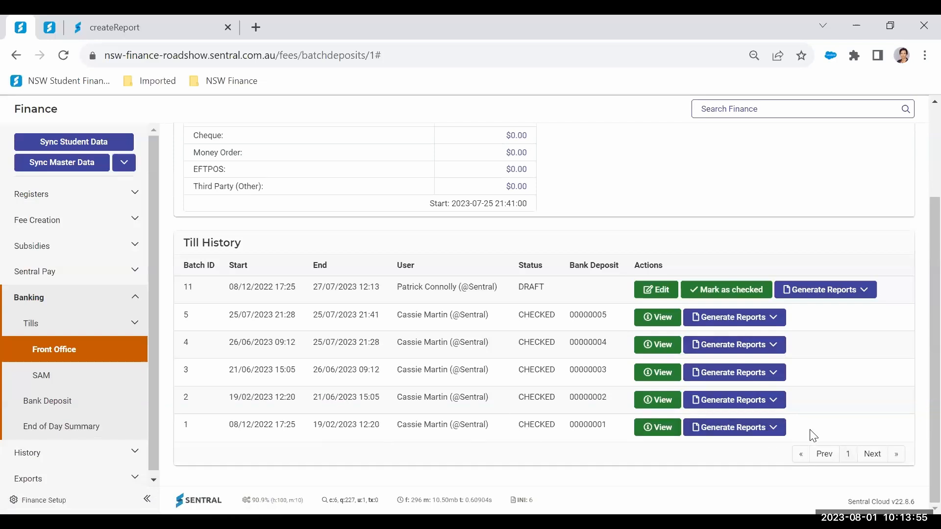
click(778, 433)
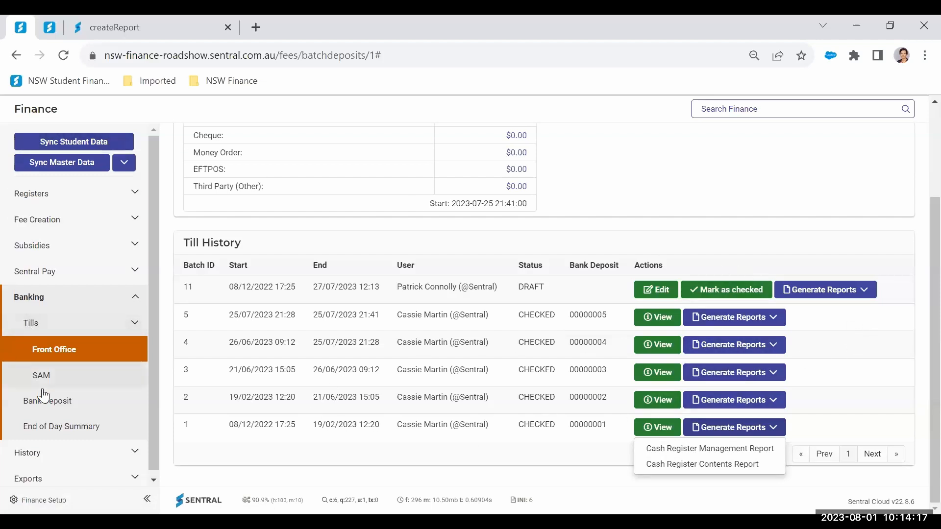
Step: Open the bank deposits, view the details of deposit 00000008, and return to the list
click(45, 409)
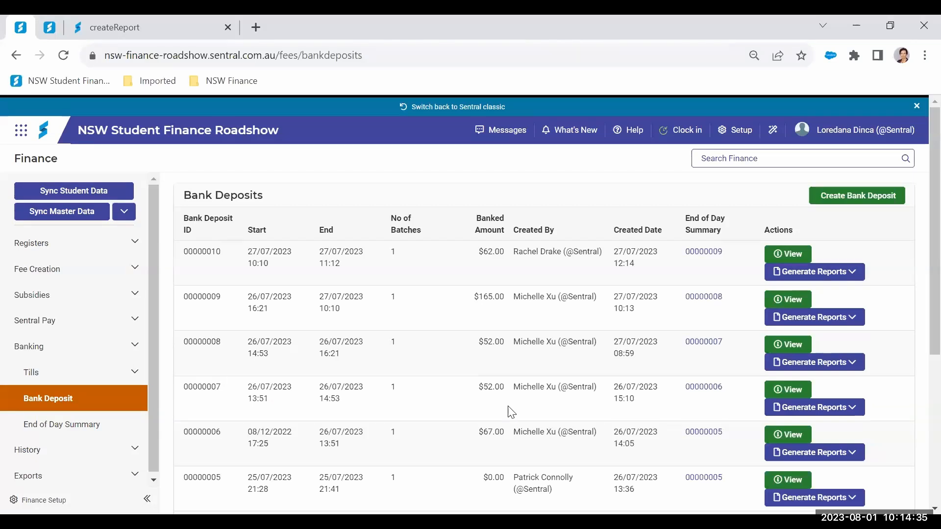
scroll(361, 352, down, 2)
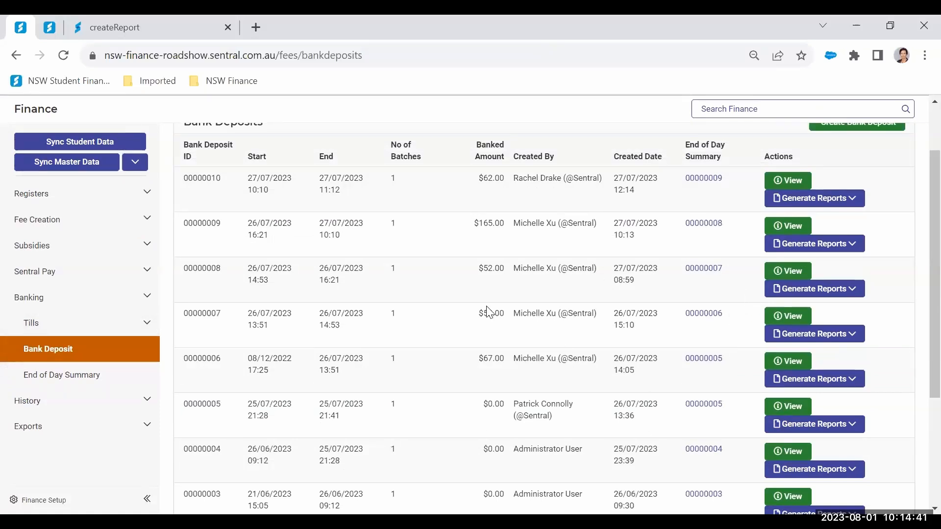
click(798, 273)
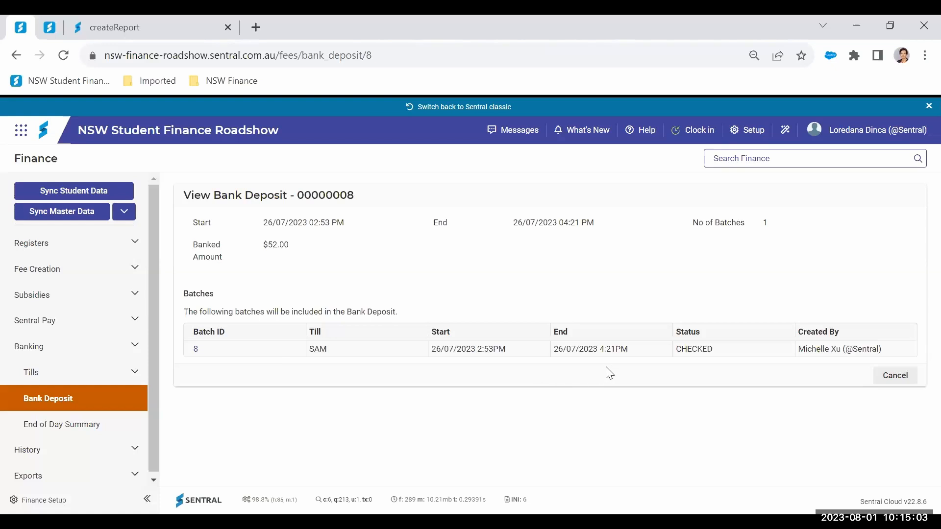
click(897, 378)
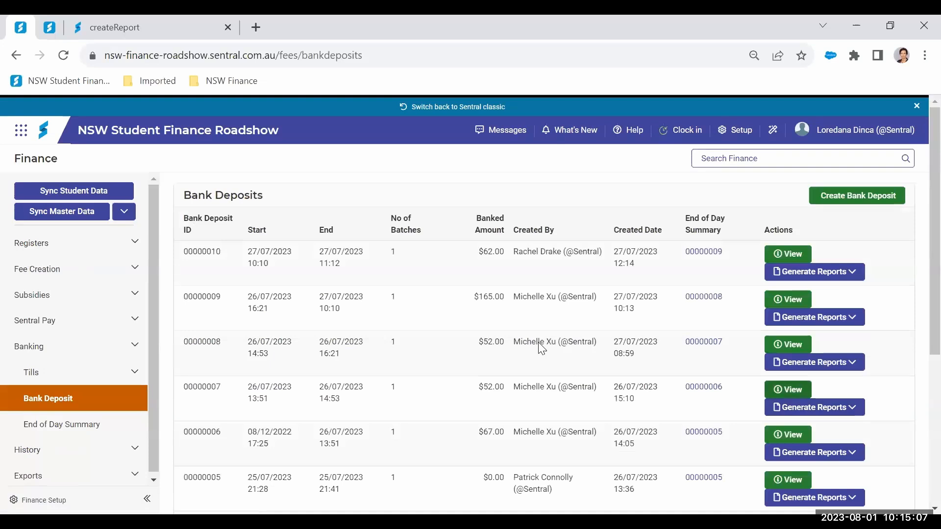
Step: Generate the All Report for bank deposit 00000008 and review its deposit sheet, discrepancy, and cancelled receipts pages
click(843, 369)
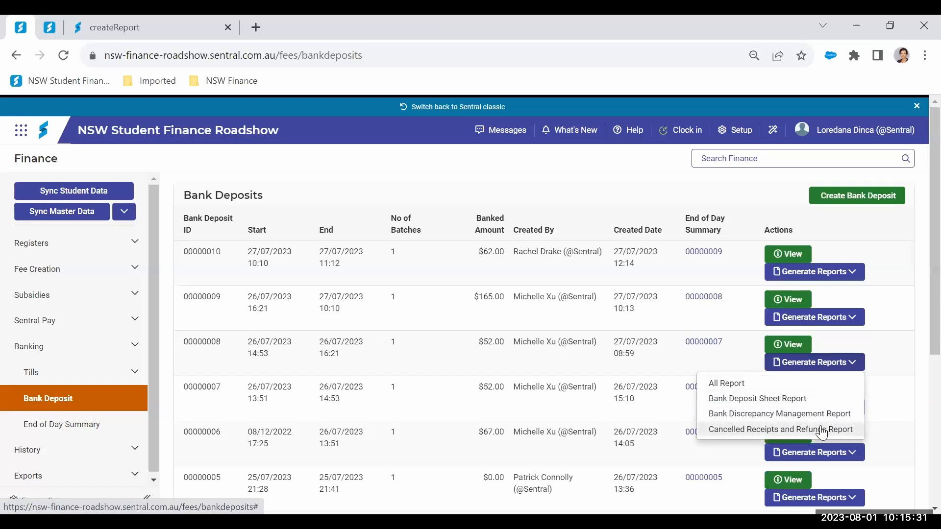
click(735, 383)
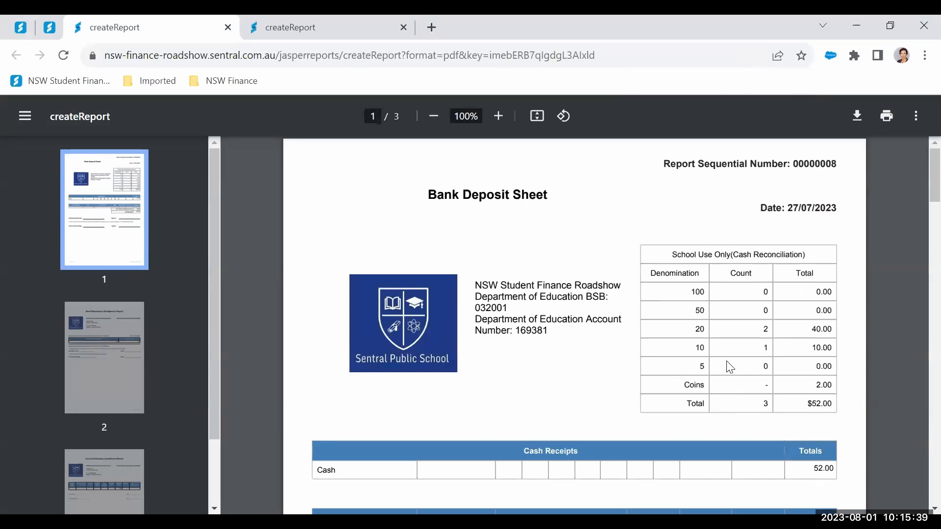
scroll(724, 363, down, 5)
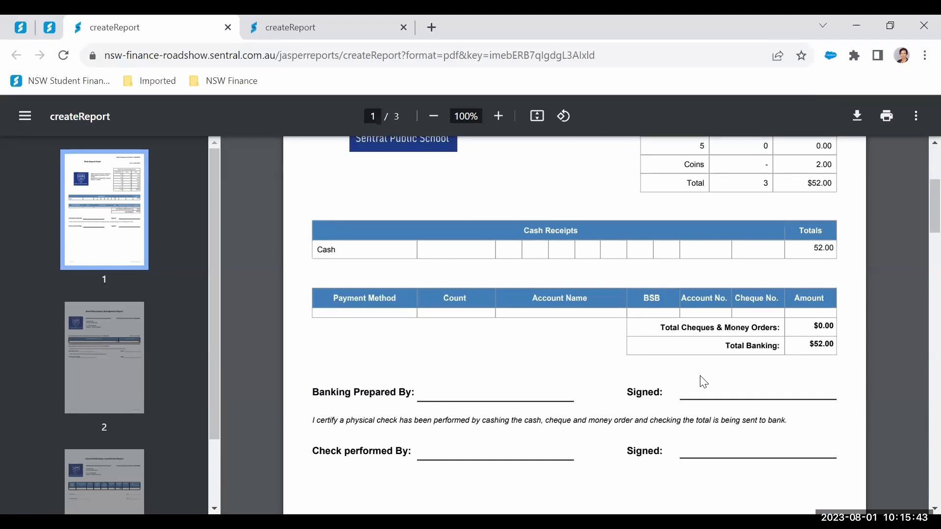
scroll(701, 380, down, 8)
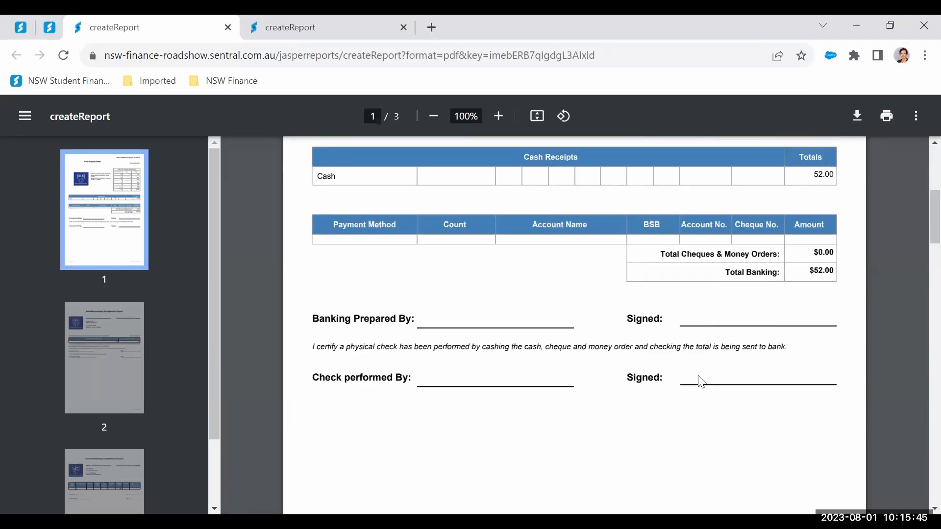
scroll(700, 377, down, 3)
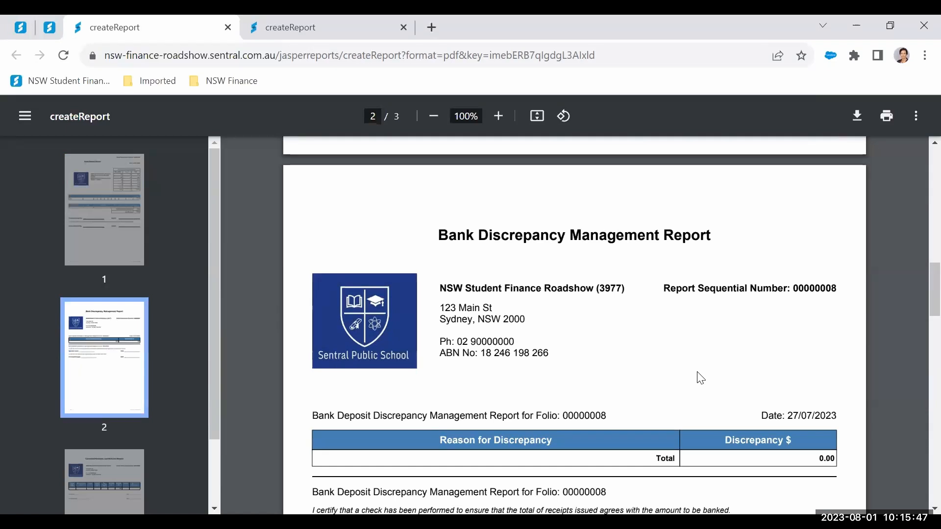
scroll(700, 377, down, 2)
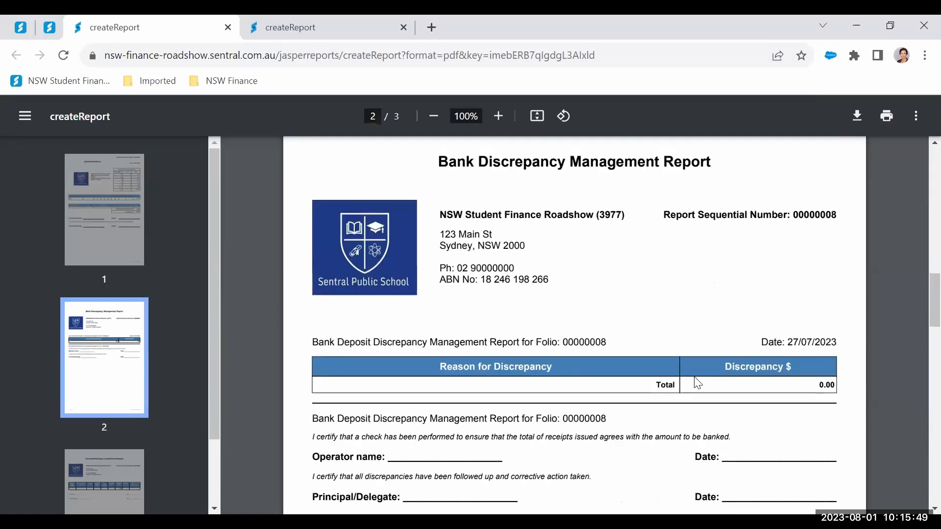
scroll(698, 383, down, 10)
scroll(686, 392, down, 8)
scroll(720, 401, down, 12)
scroll(730, 417, down, 1)
Step: Close the earlier Cash Register report and return to the bank deposits list, dismissing the report dialog
click(302, 27)
click(403, 28)
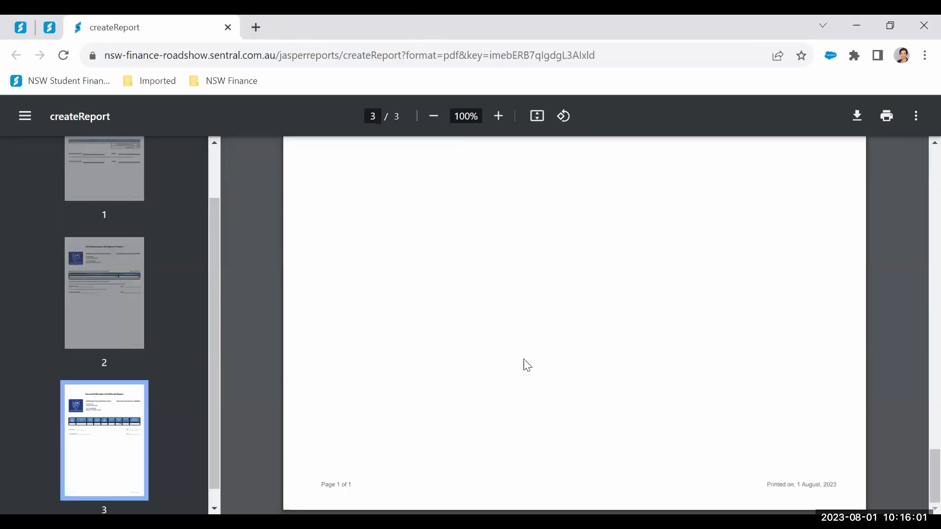
click(50, 28)
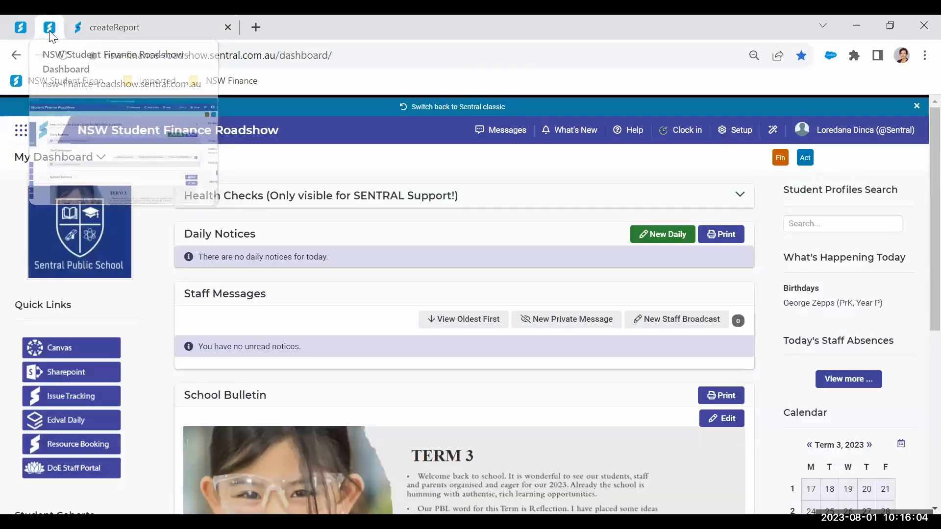
click(17, 28)
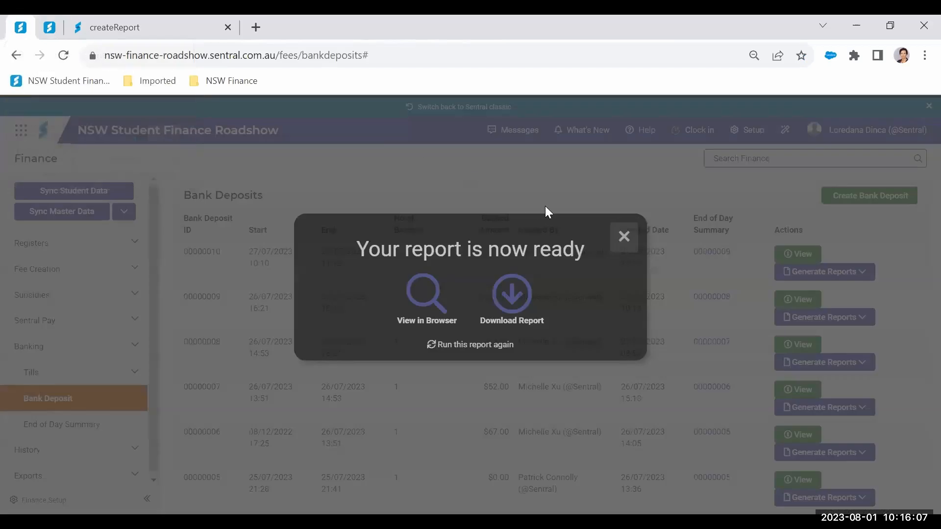
click(624, 237)
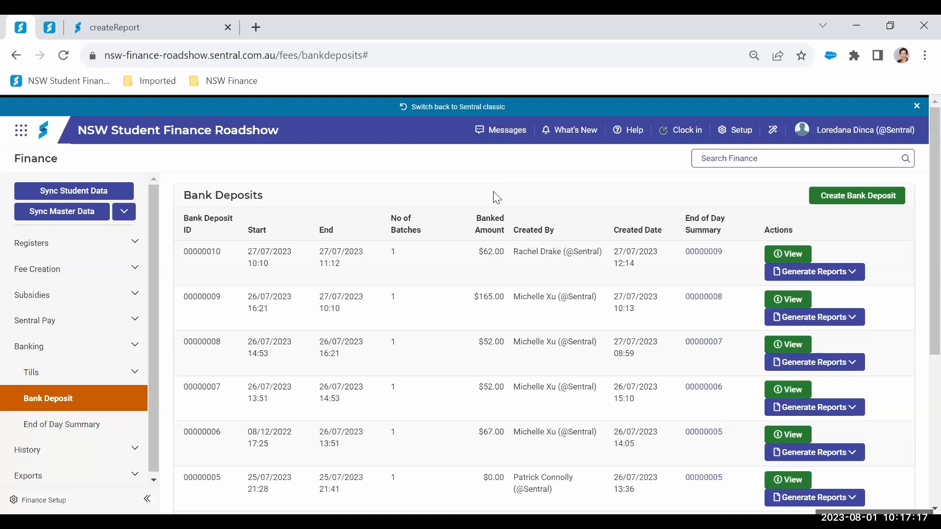
Step: Open the End of Day Summary reports, view the bank deposits included in report 00000009, and return to the list
click(64, 434)
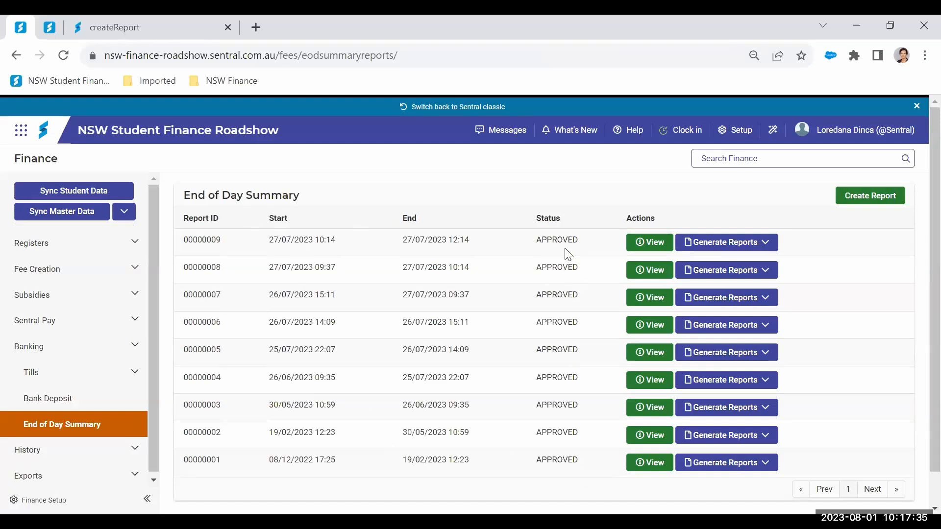
click(646, 246)
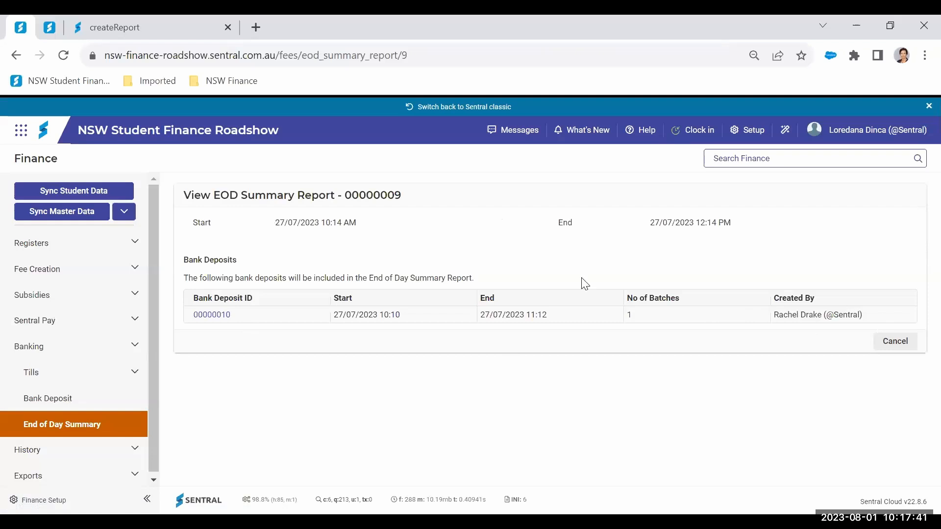
click(903, 351)
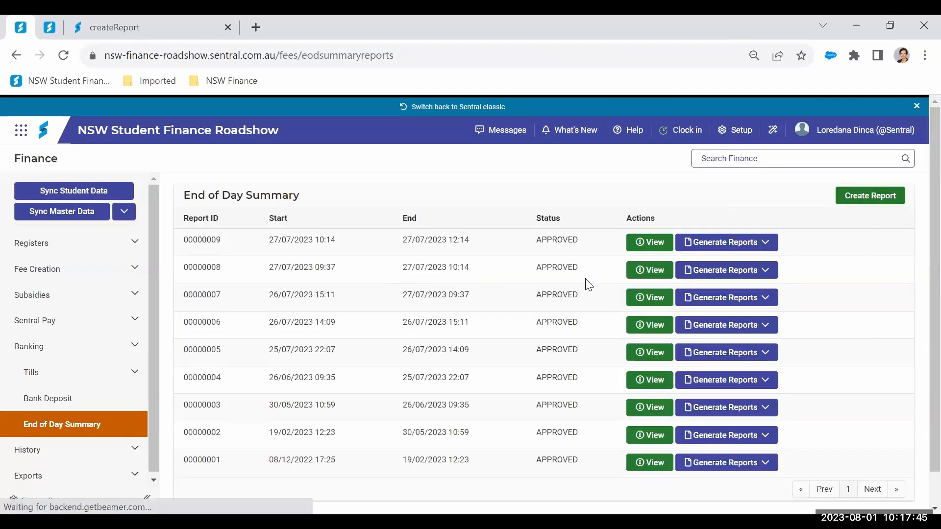
Step: Generate All Reports for End of Day Summary 00000007 and review the bank, safe, and certification sections of its first page
click(767, 300)
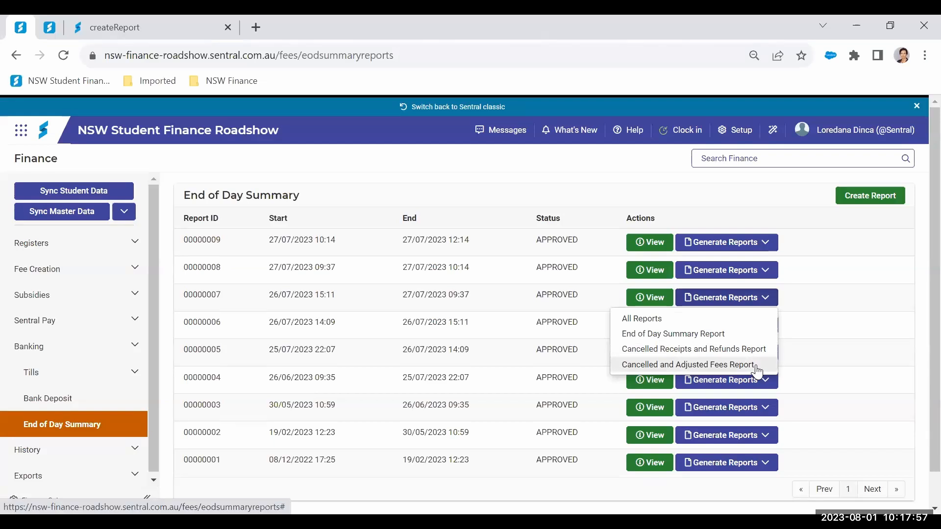
click(645, 320)
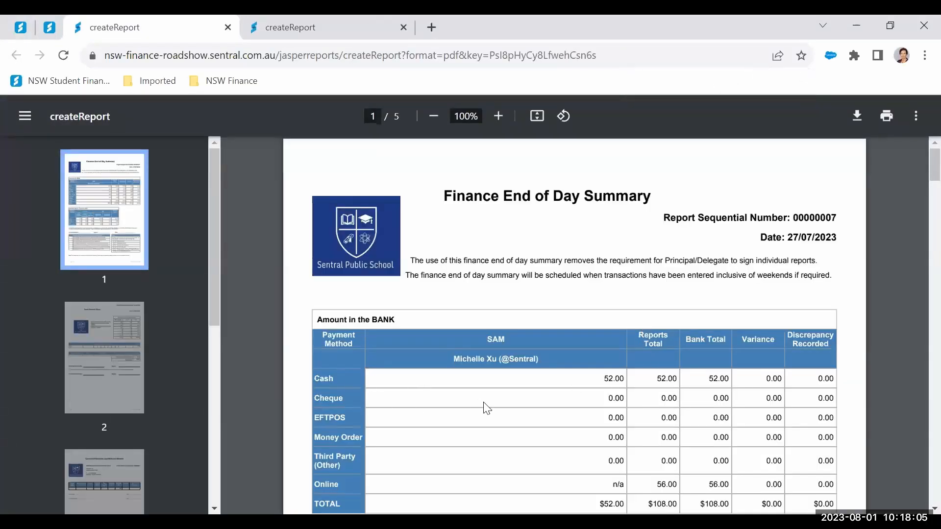
scroll(629, 397, down, 1)
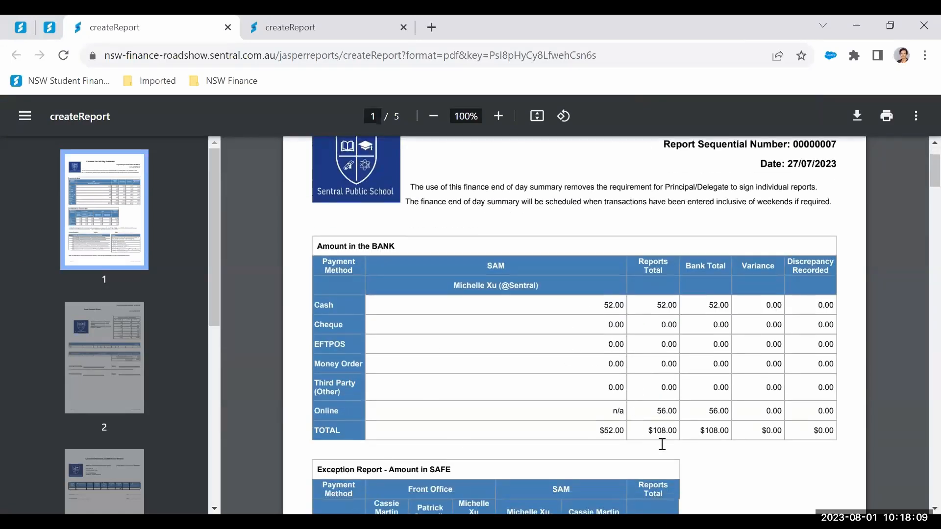
scroll(698, 399, down, 1)
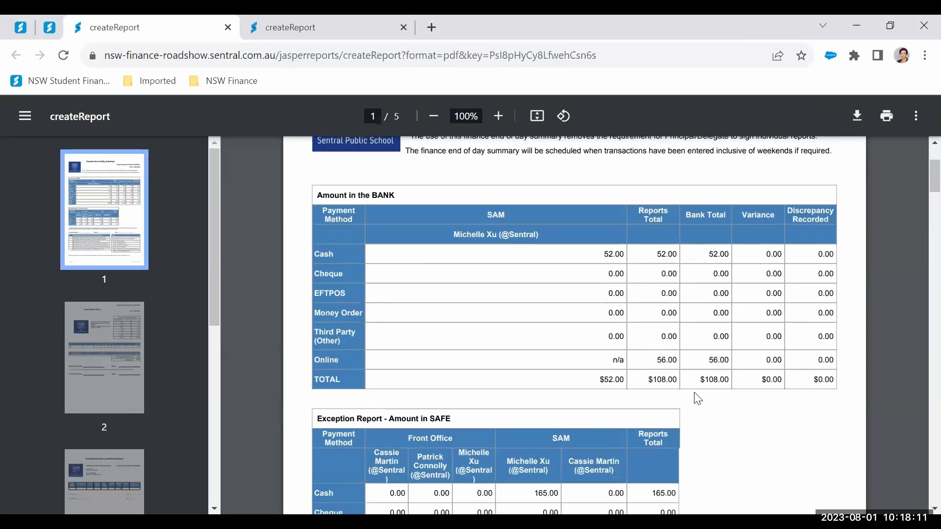
scroll(698, 399, down, 5)
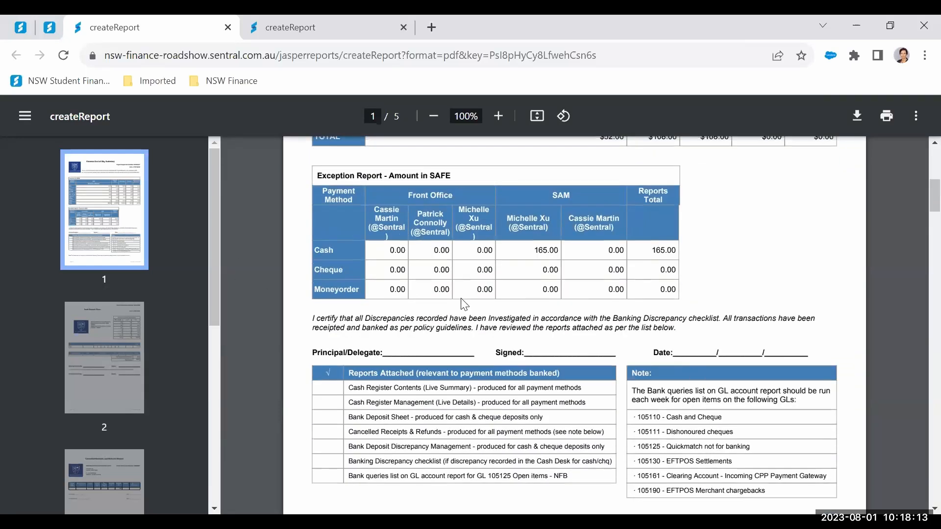
scroll(410, 256, down, 1)
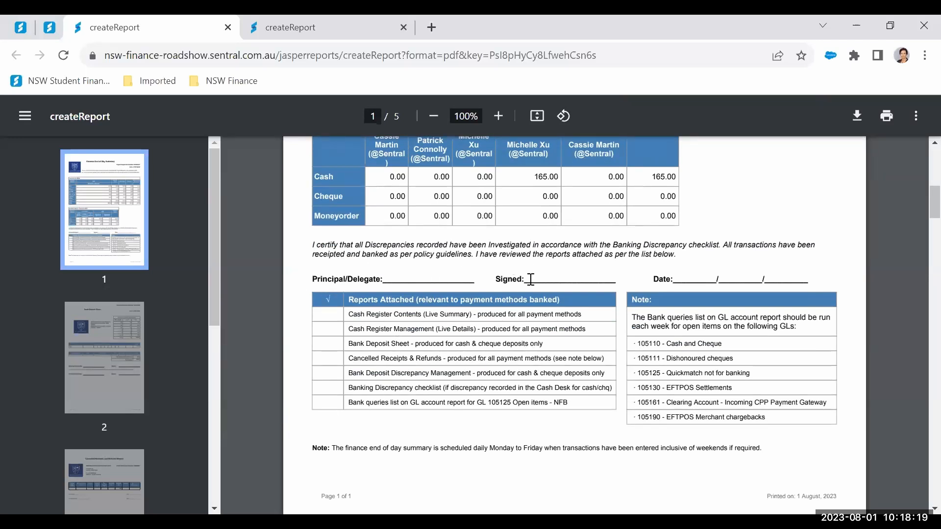
Step: Review the report's Bank Deposit Sheet, Cancelled Receipts and Refunds, and Cancelled and Adjusted Fees pages
scroll(549, 284, down, 4)
scroll(541, 295, down, 5)
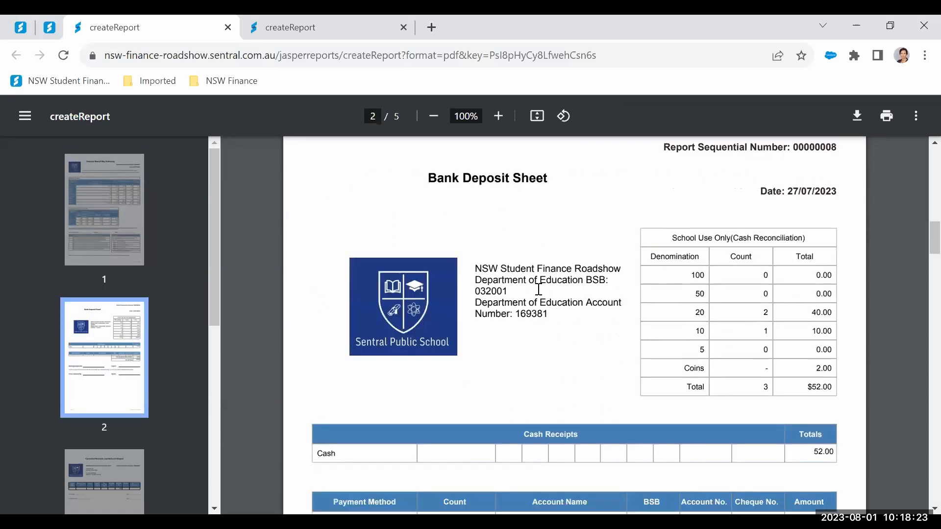
scroll(564, 315, down, 15)
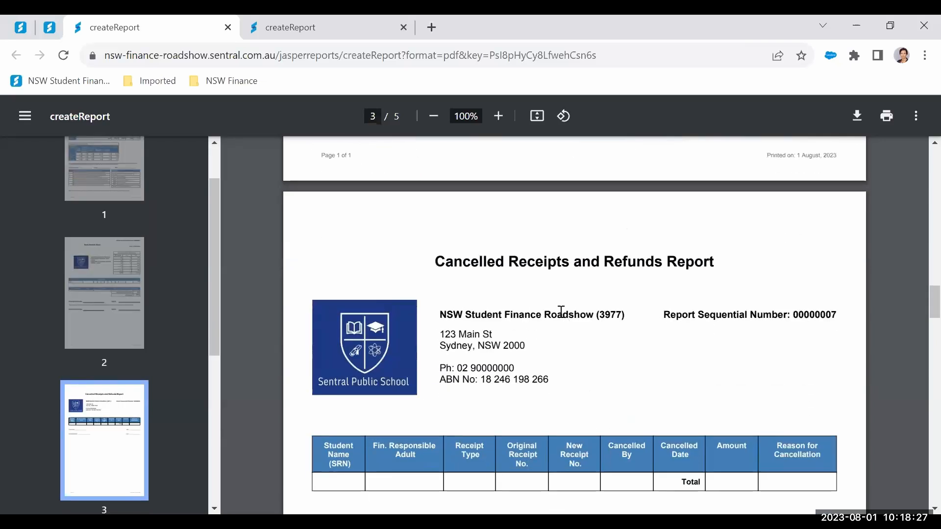
scroll(561, 314, down, 3)
scroll(560, 313, down, 15)
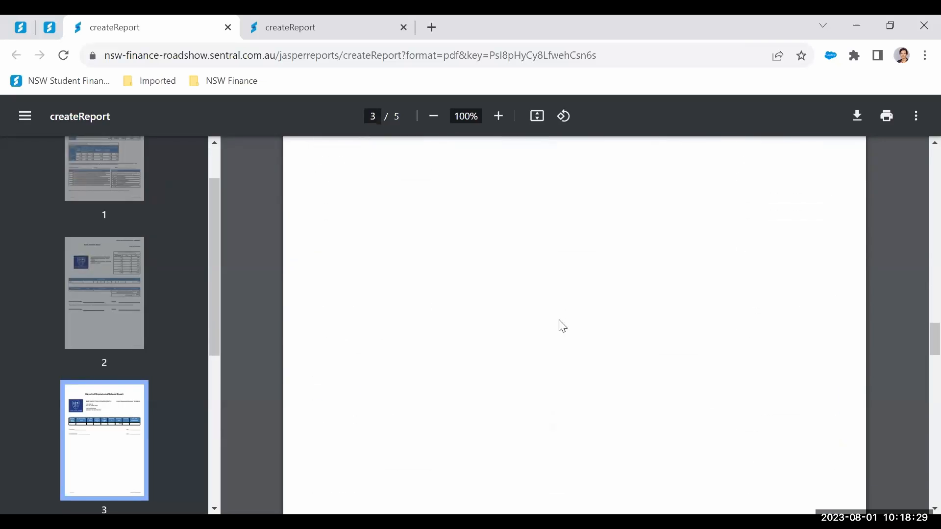
scroll(561, 326, down, 2)
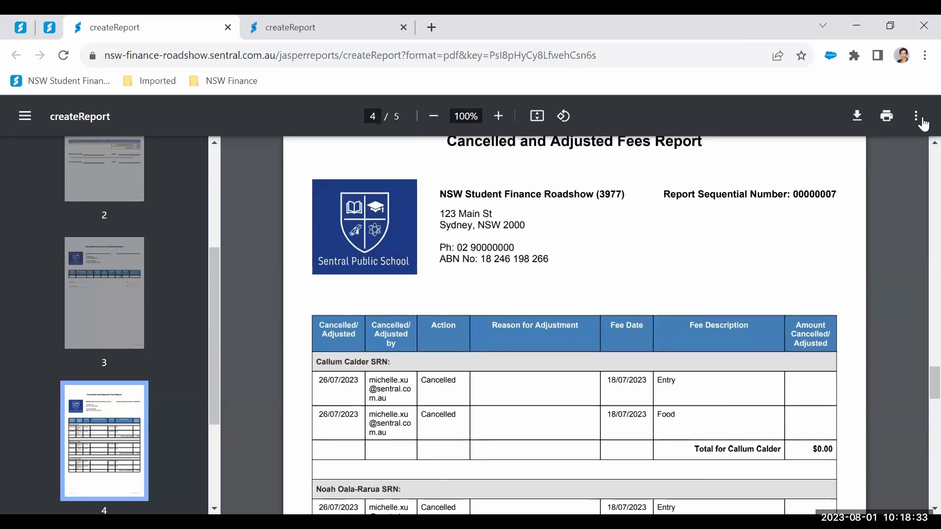
scroll(632, 306, down, 8)
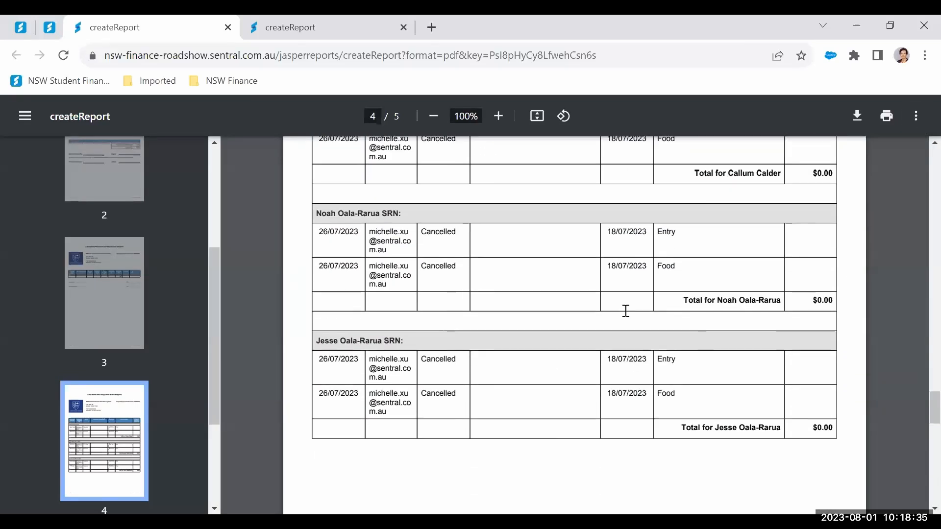
scroll(621, 321, up, 10)
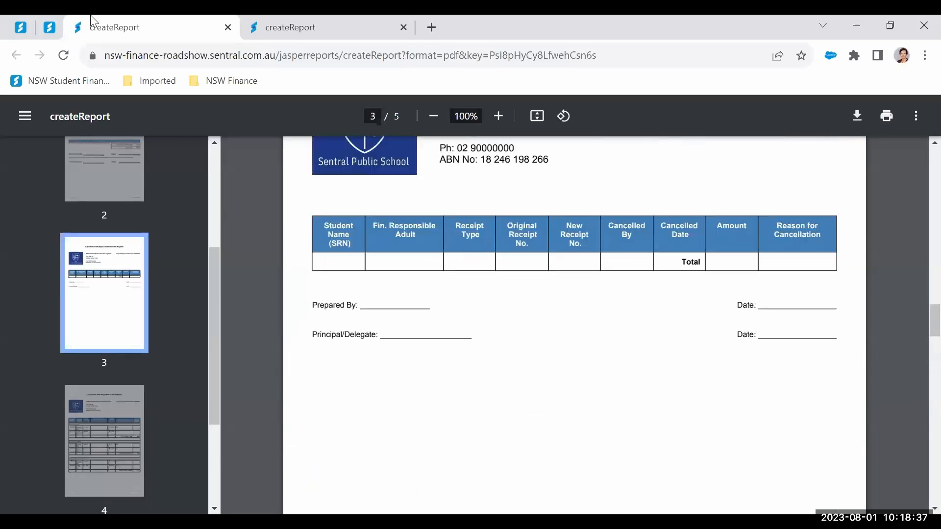
Step: Switch to the presentation's Reporting slide and advance the slideshow
click(50, 31)
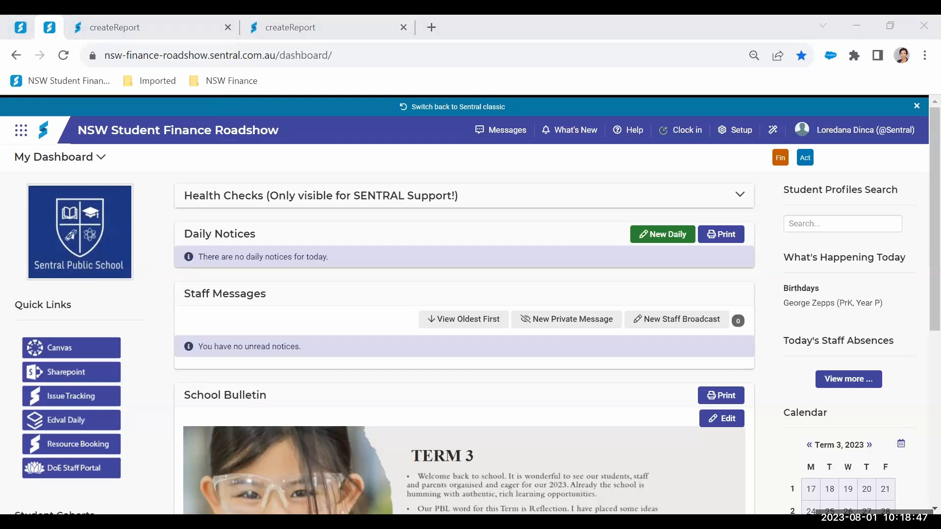
key(alt+Tab)
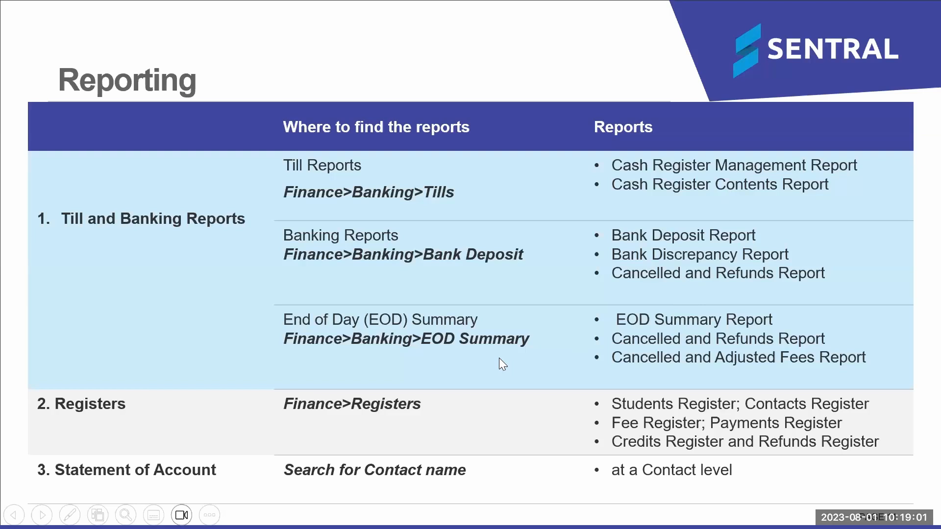
key(Right)
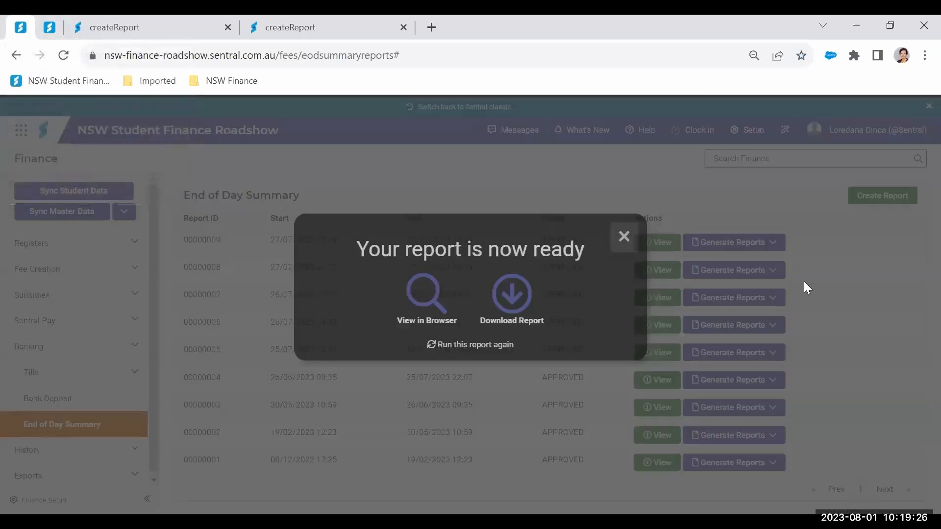
Step: Dismiss the report dialog, return to the Finance home page, and show the available registers
click(621, 233)
click(42, 349)
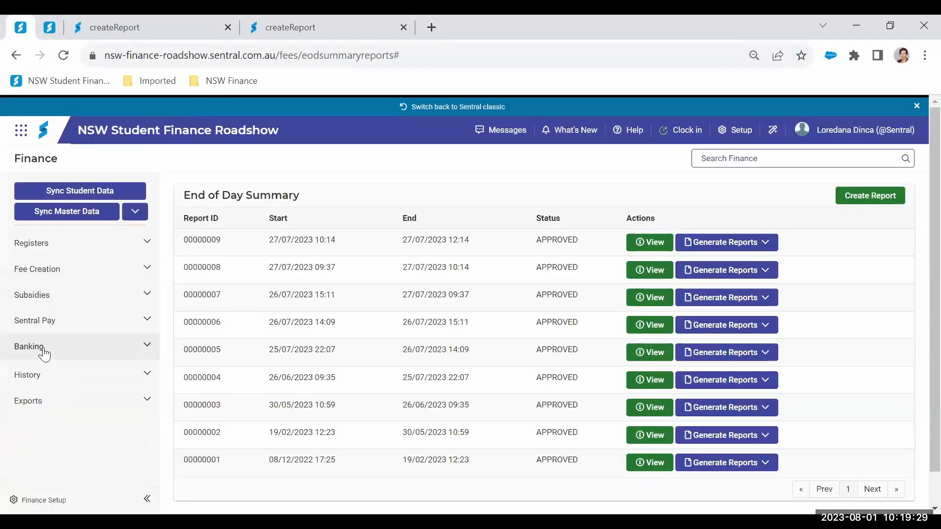
click(34, 166)
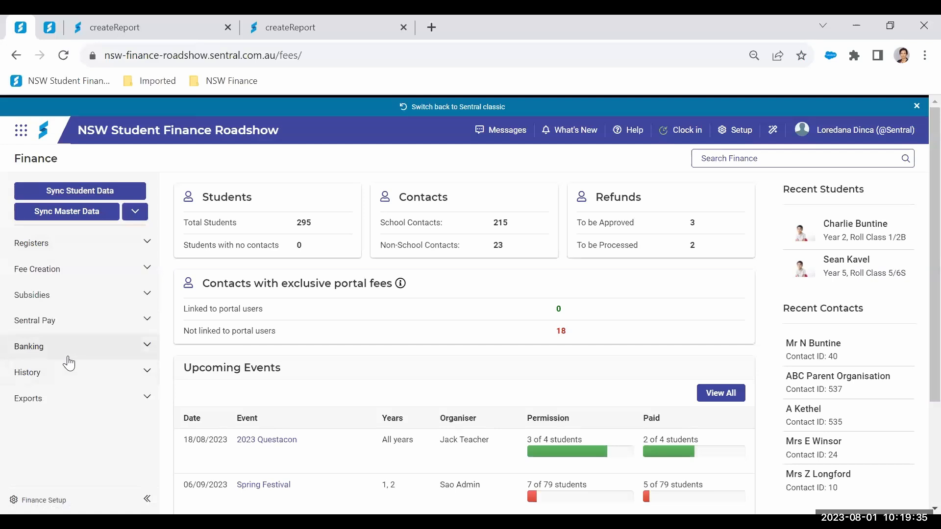
click(150, 243)
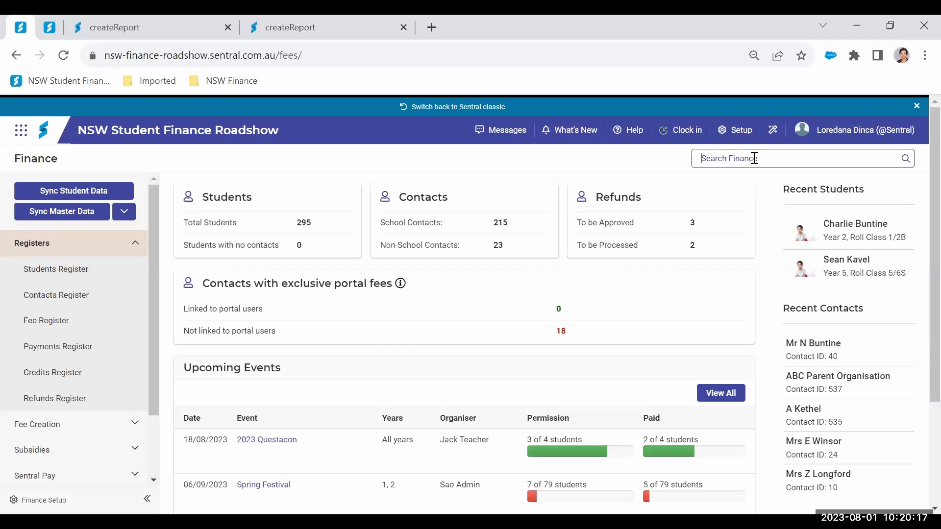
Step: Search Finance for a student's first name, and for F to look up students, contacts, and fees
text(laura)
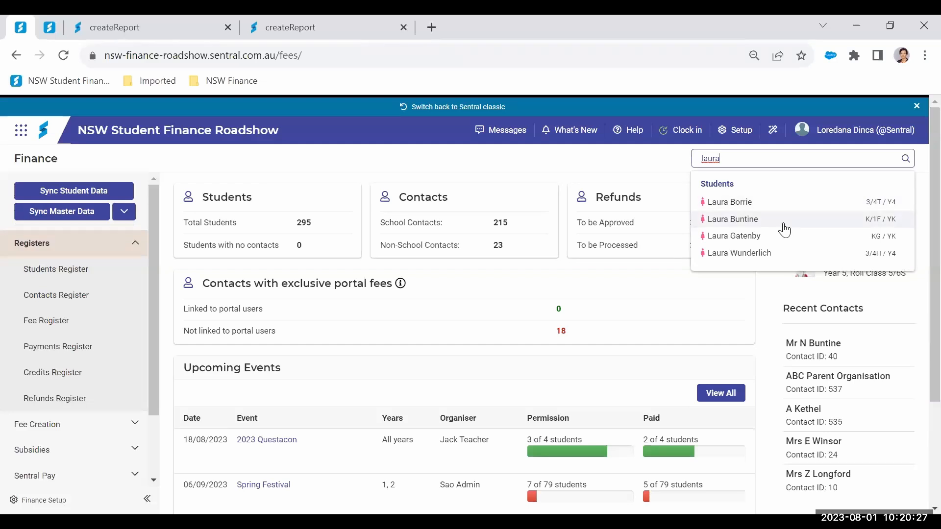
drag(743, 158, 627, 154)
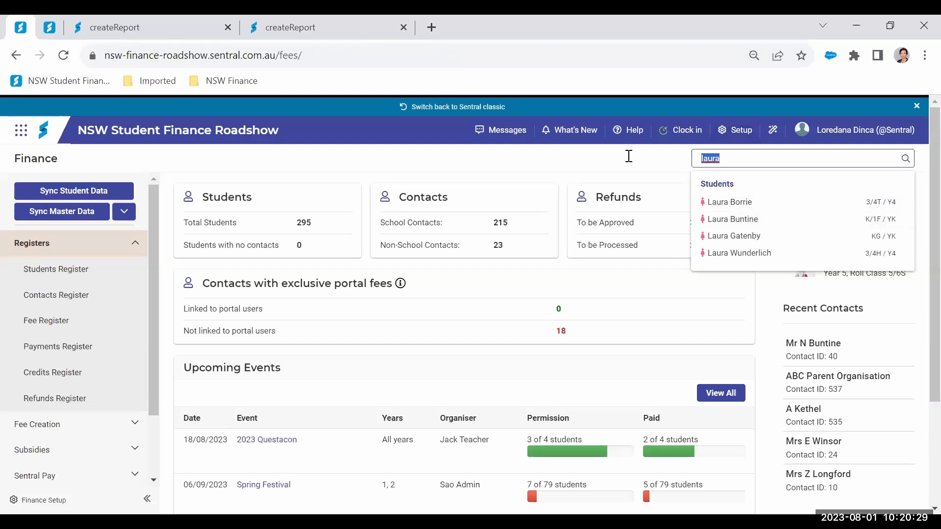
text(F)
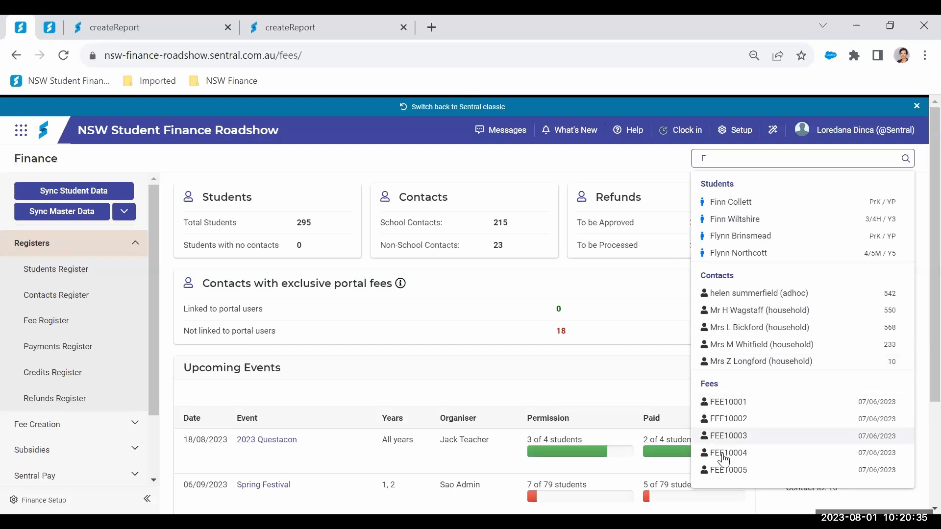
Step: Search again by the student's first name and open the record of the Year K student in class K/1F
double_click(740, 158)
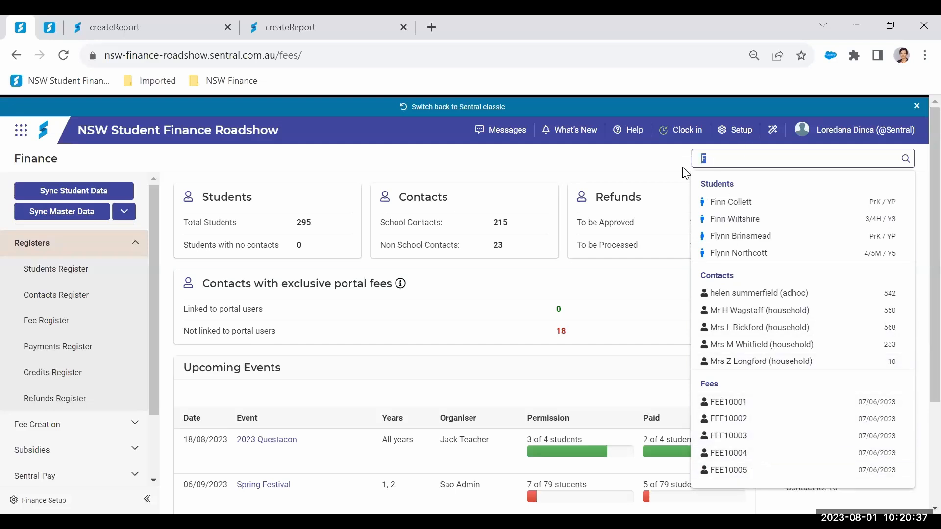
text(laura)
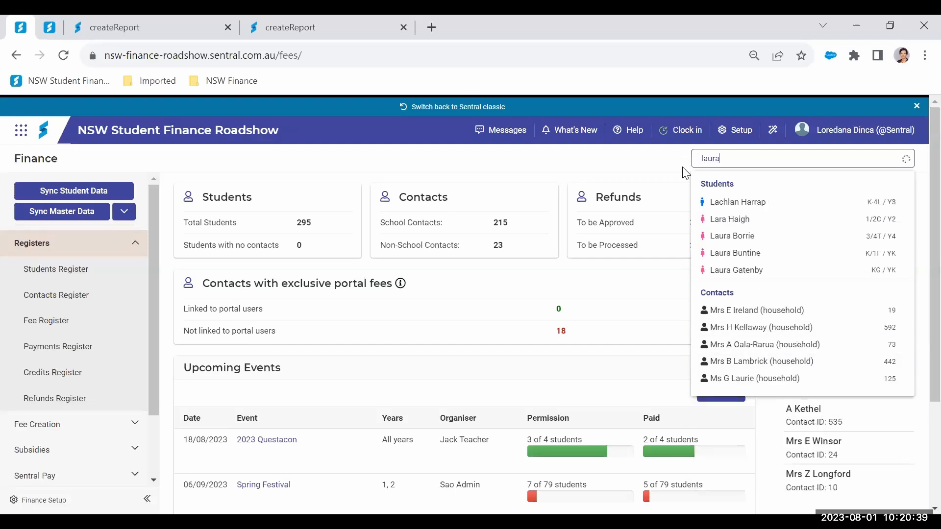
click(741, 220)
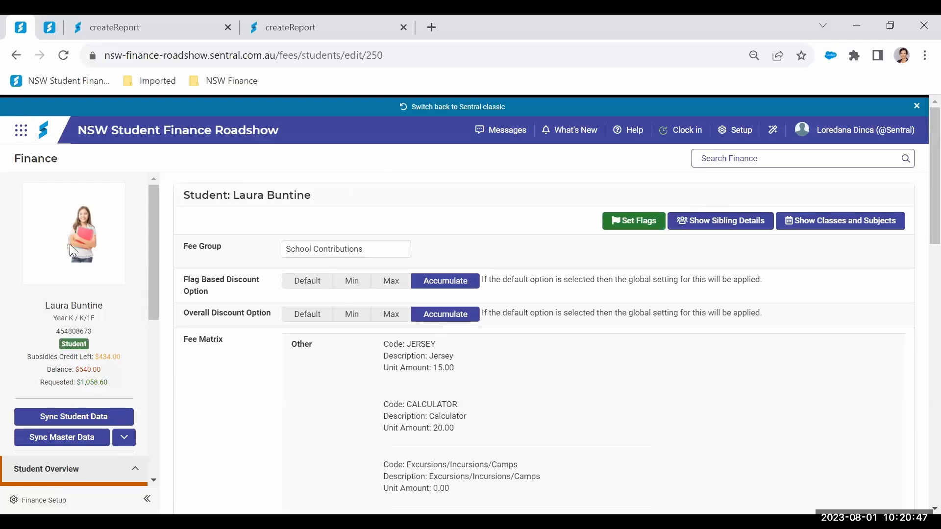
Step: Review the student's overview options, fee matrix, and the list of contacts responsible for the student's fees
scroll(71, 250, down, 5)
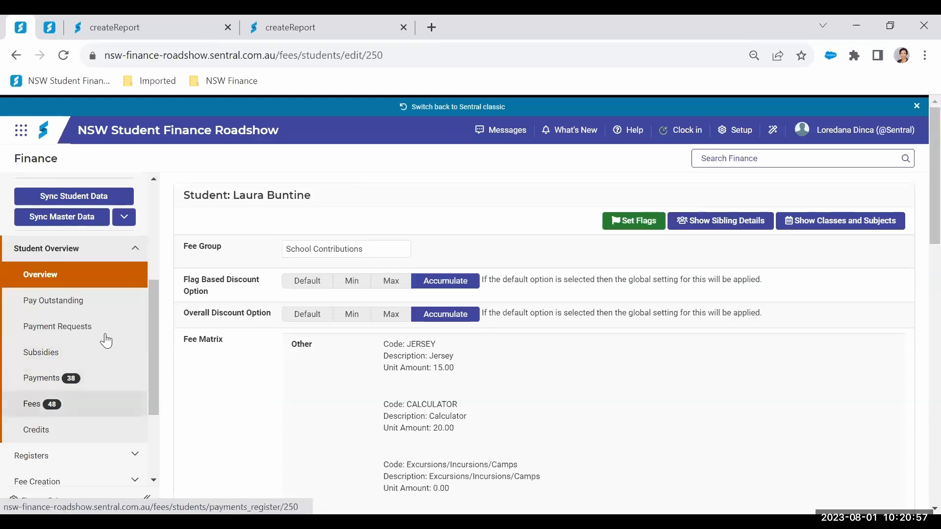
scroll(510, 365, down, 1)
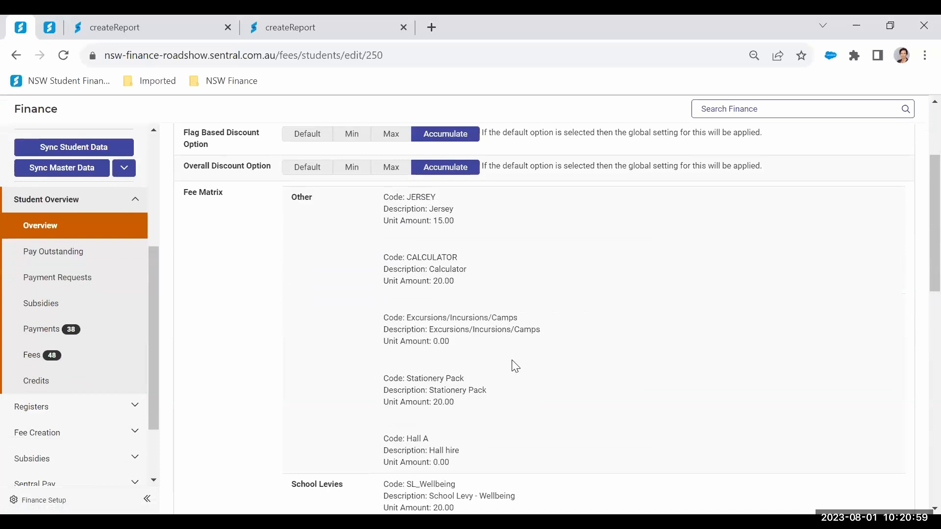
scroll(514, 365, down, 9)
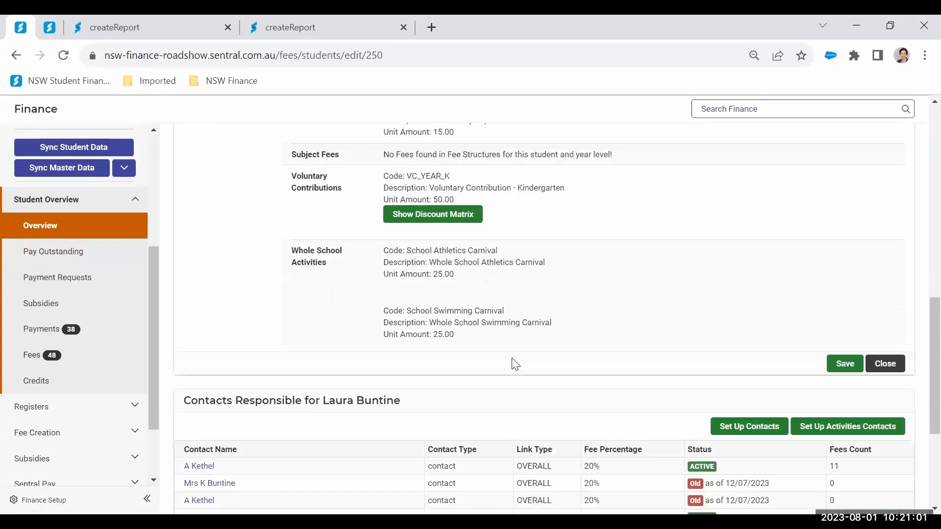
scroll(515, 365, down, 4)
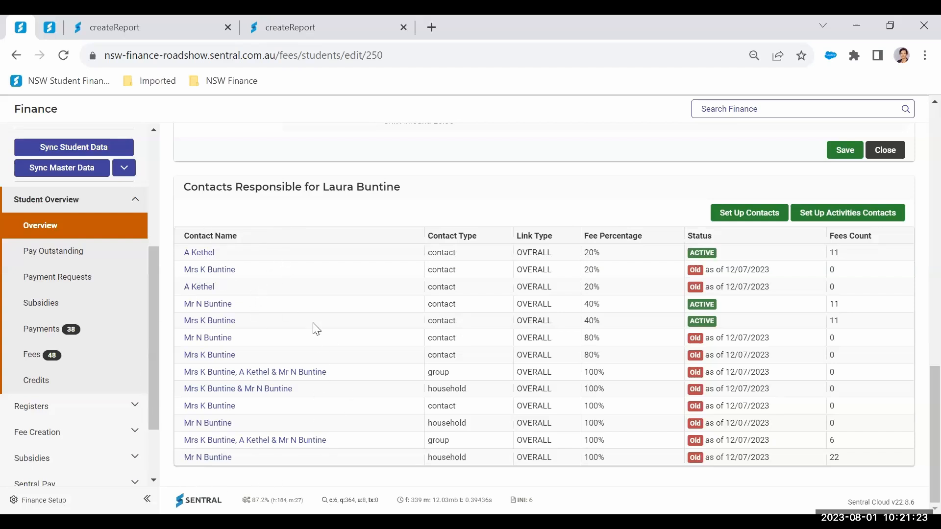
scroll(303, 337, up, 15)
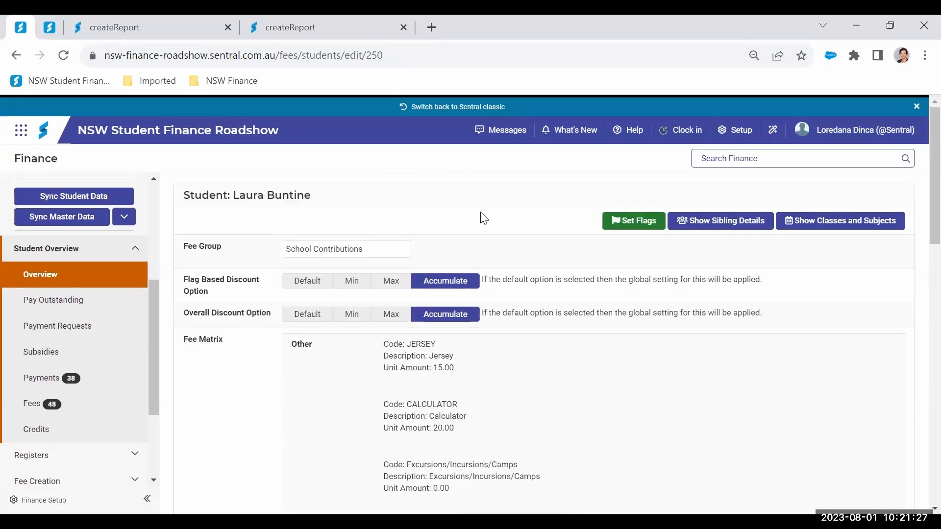
Step: Return to the Finance home page and open the Students Register
click(23, 165)
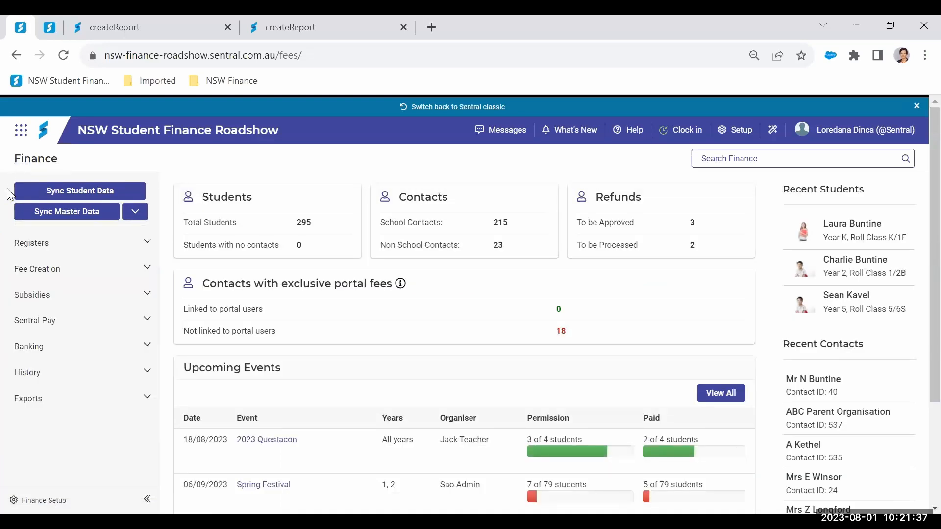
click(32, 244)
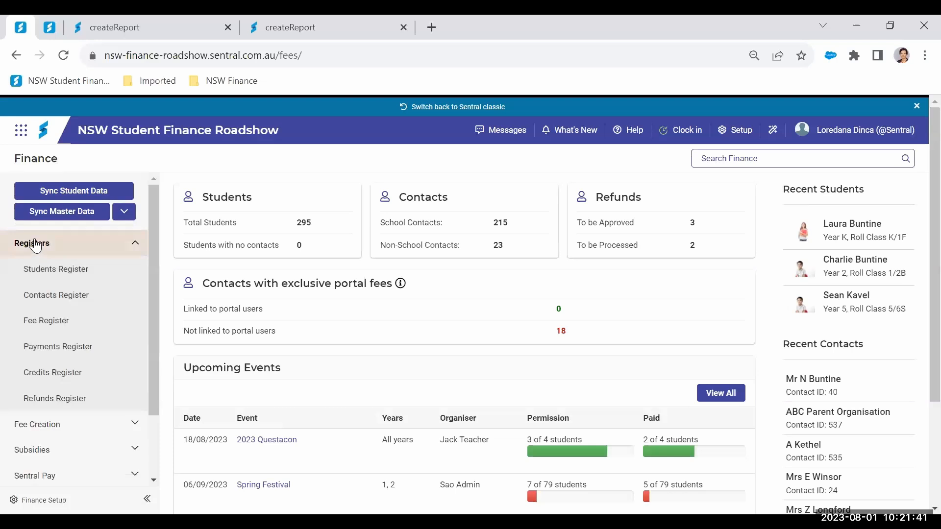
click(65, 277)
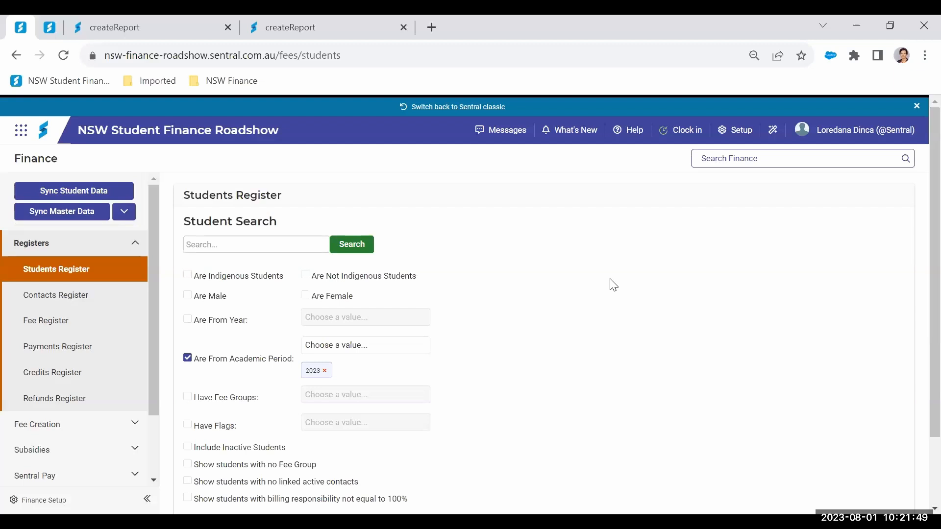
Step: Search the Students Register for Year 3 students in the 2023 academic period and look through the results list
scroll(612, 284, down, 1)
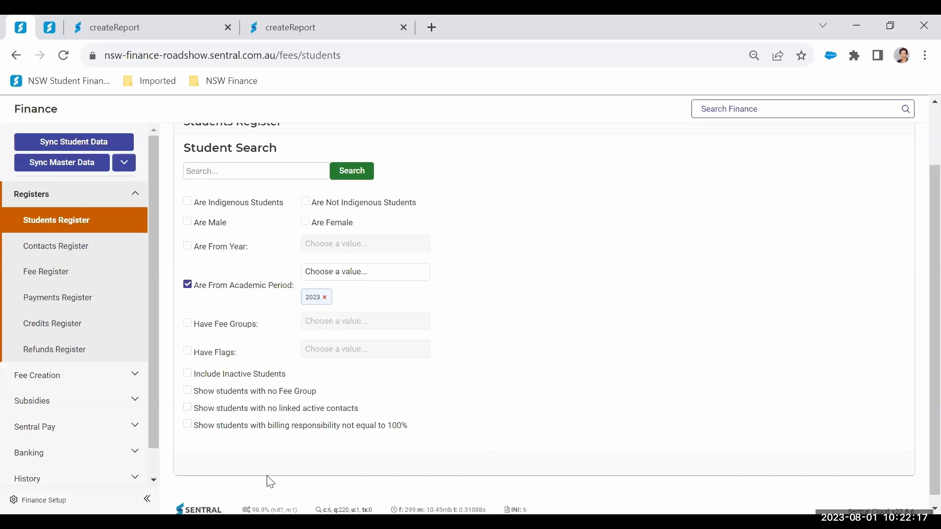
click(188, 425)
click(188, 425)
click(227, 174)
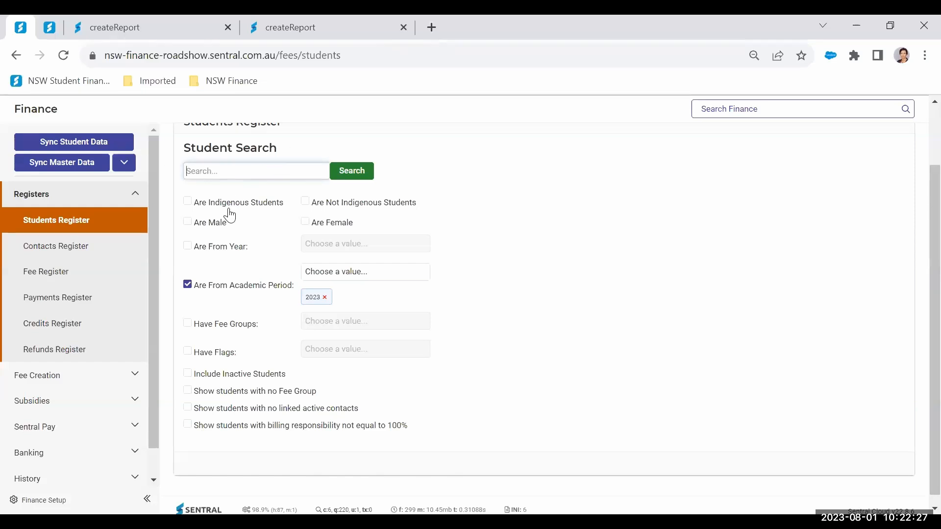
click(188, 248)
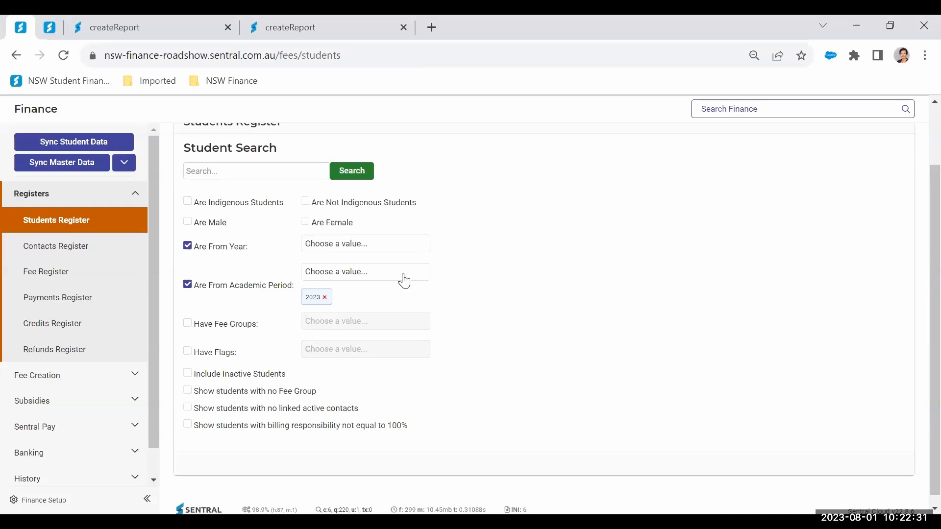
click(389, 248)
text(3)
key(Return)
click(346, 183)
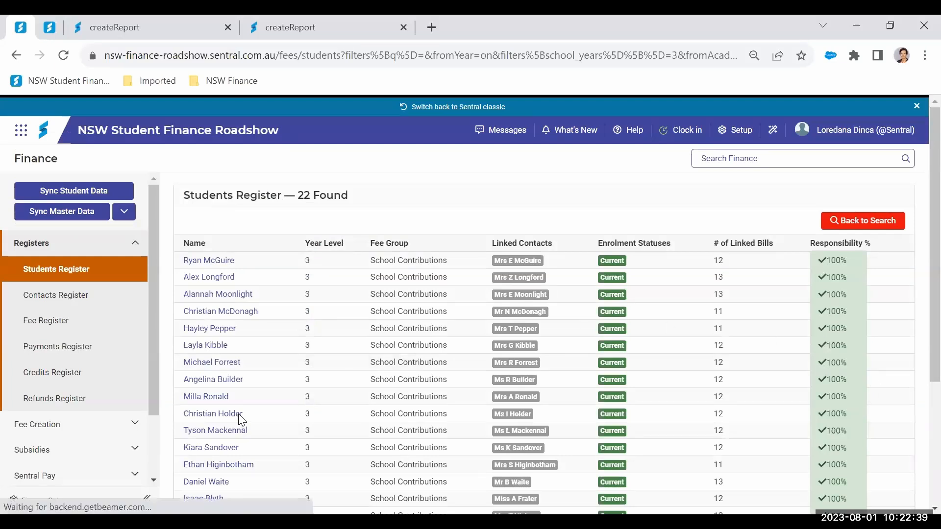
scroll(309, 343, down, 3)
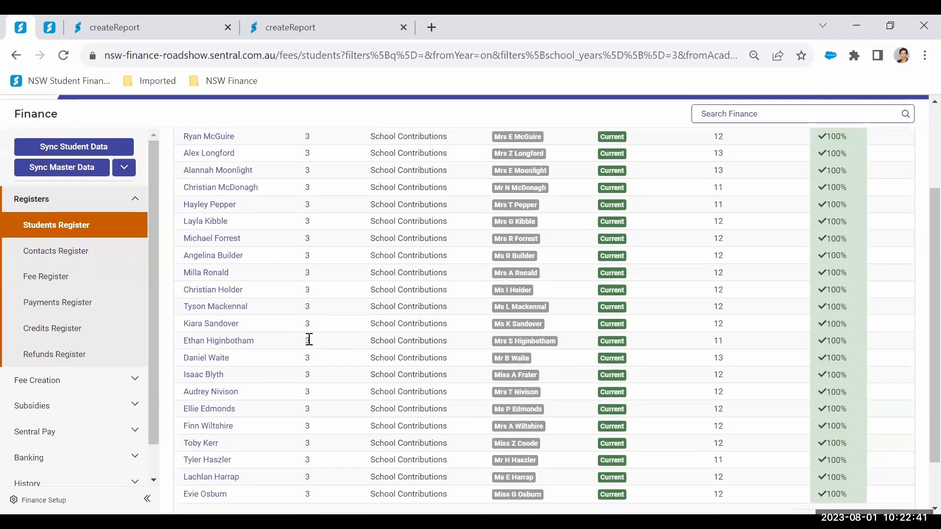
scroll(656, 407, up, 3)
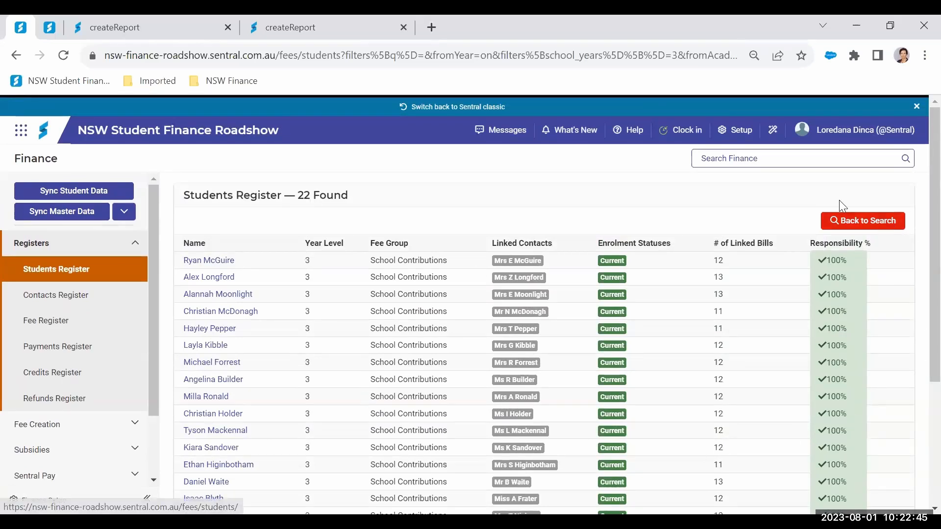
Step: Search the Contacts Register for contacts only with split billing responsibilities and look through the results
click(81, 302)
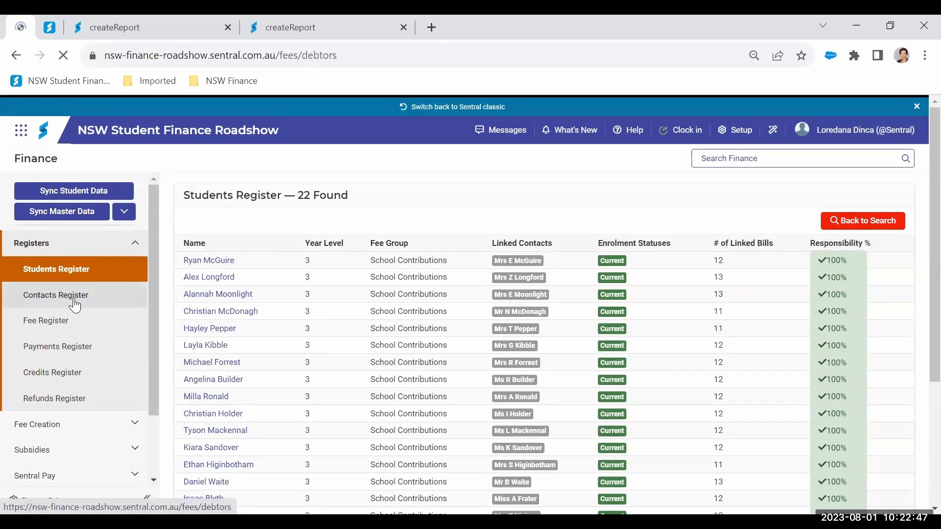
scroll(490, 334, down, 1)
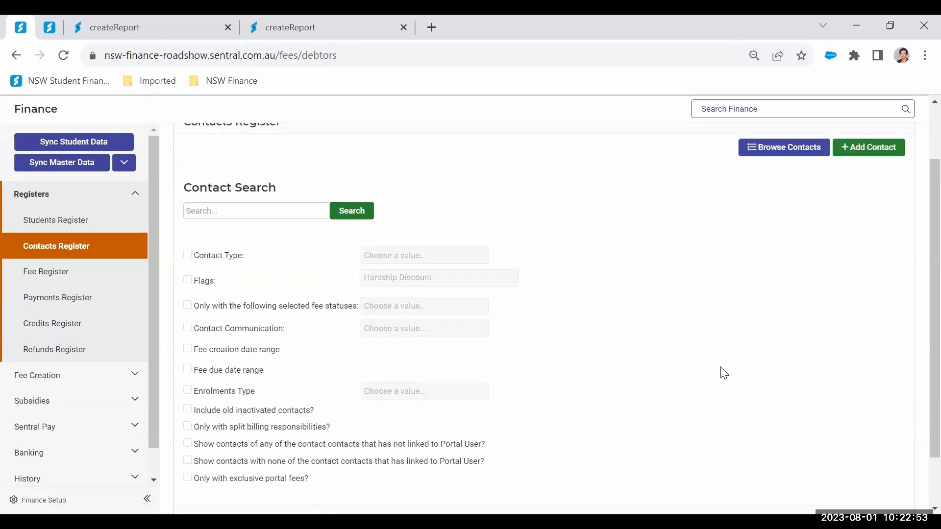
scroll(713, 389, down, 1)
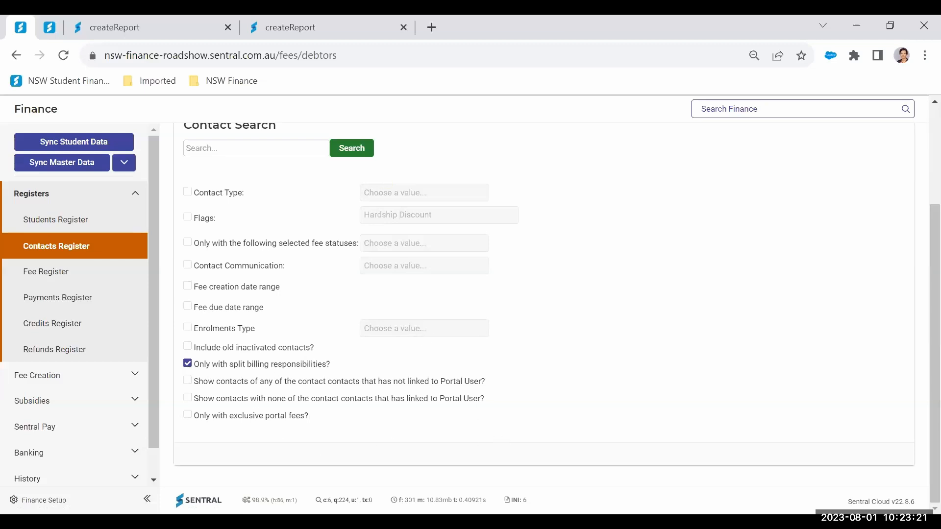
click(360, 152)
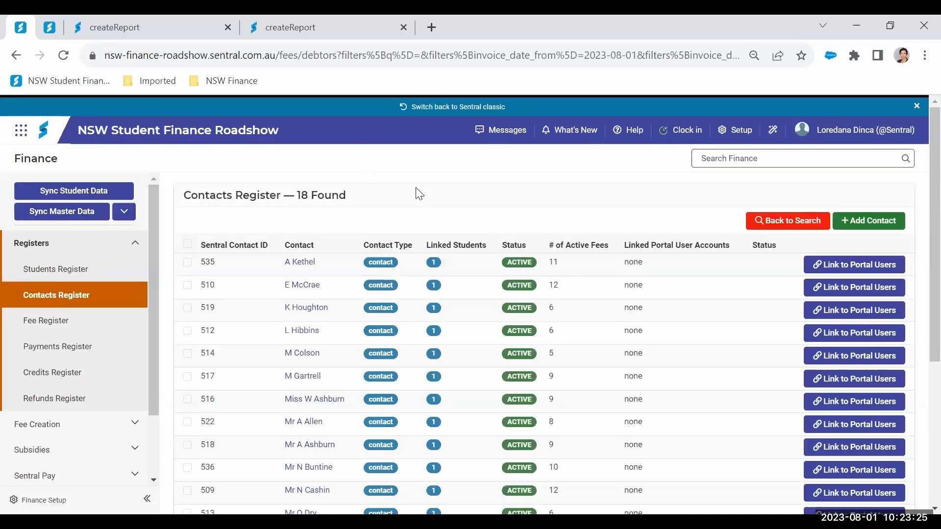
scroll(414, 193, down, 1)
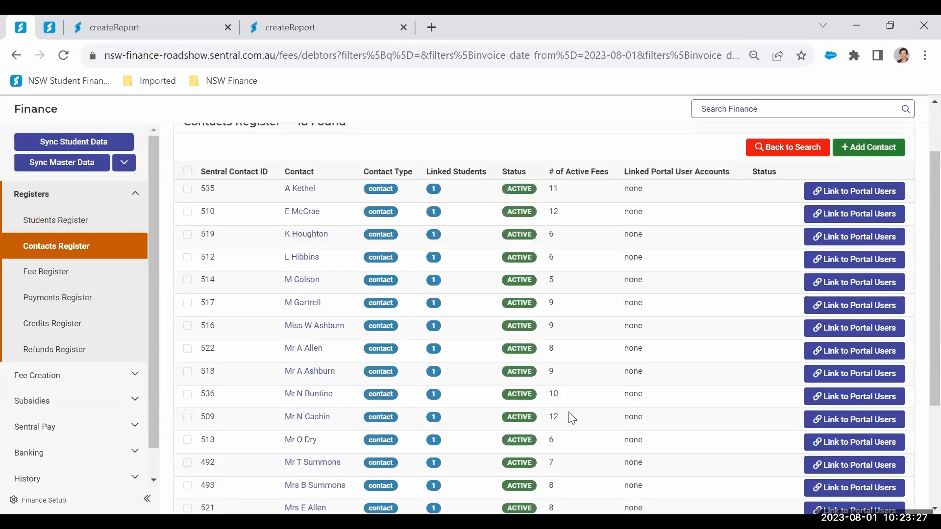
scroll(709, 439, down, 3)
scroll(716, 441, up, 5)
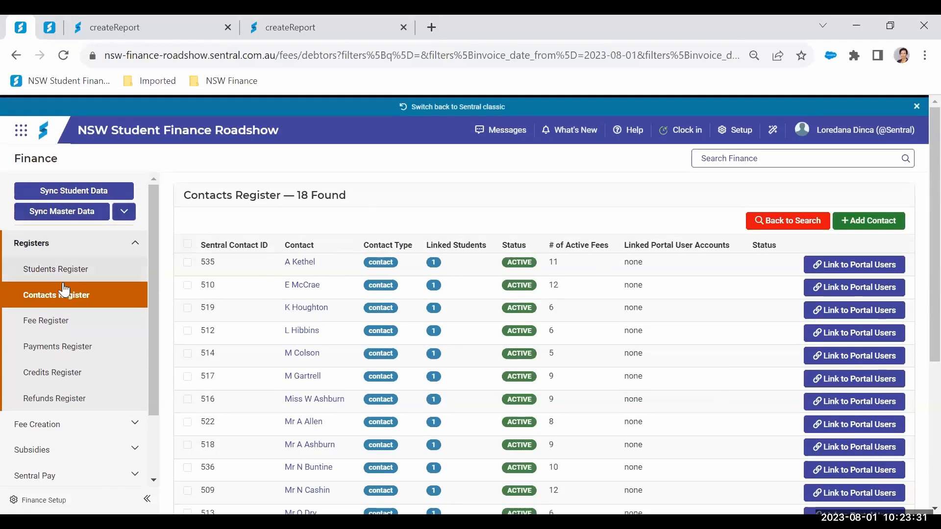
Step: Open the Fee Register and list all fees without setting any filters
click(43, 327)
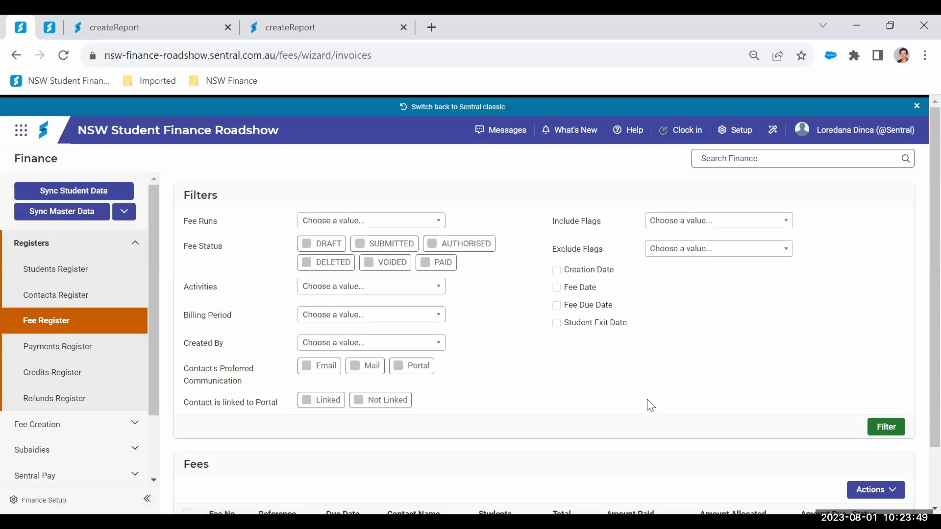
right_click(919, 214)
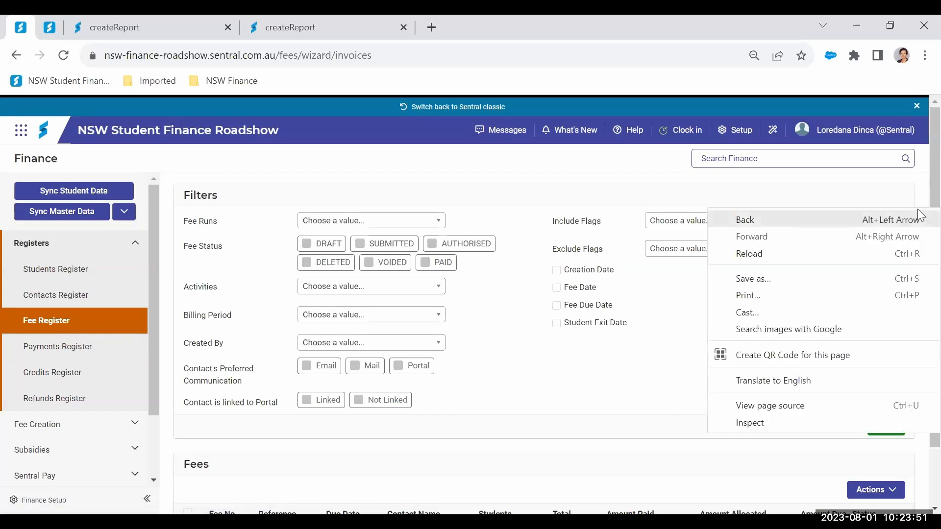
click(661, 403)
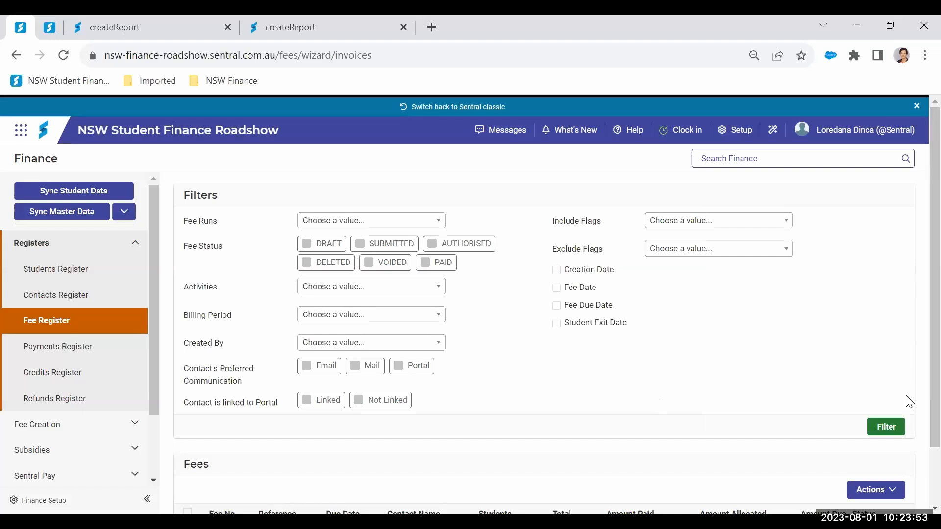
click(887, 429)
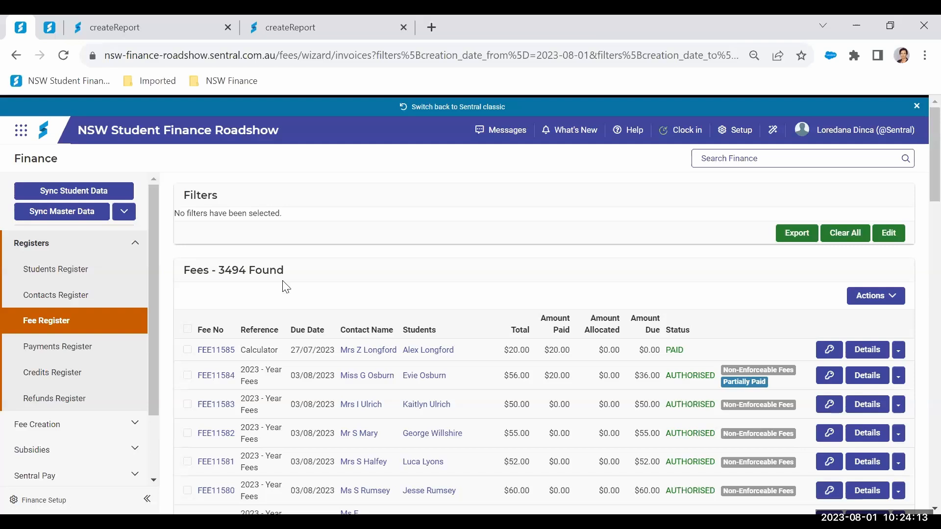
Step: Return to the Fee Register filters and add the Stage 3 Camp (25/05/2023) fee run
click(55, 325)
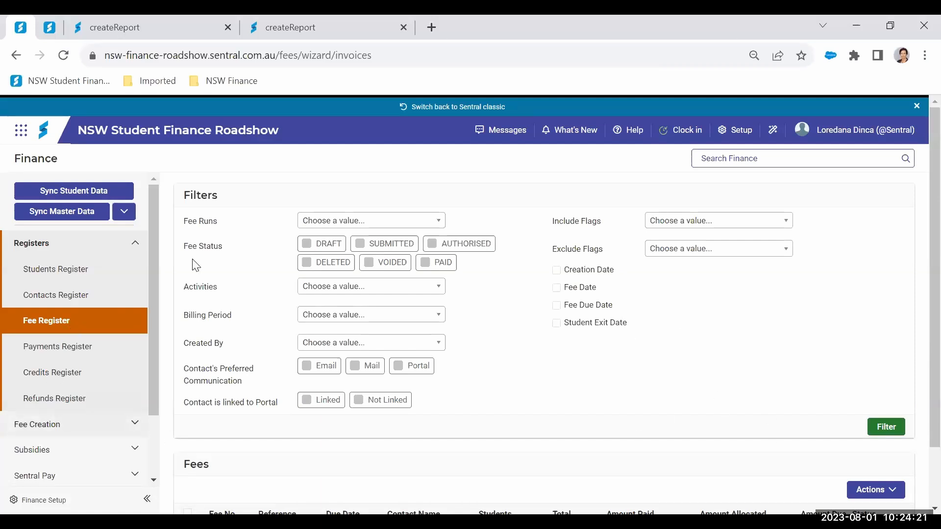
click(412, 225)
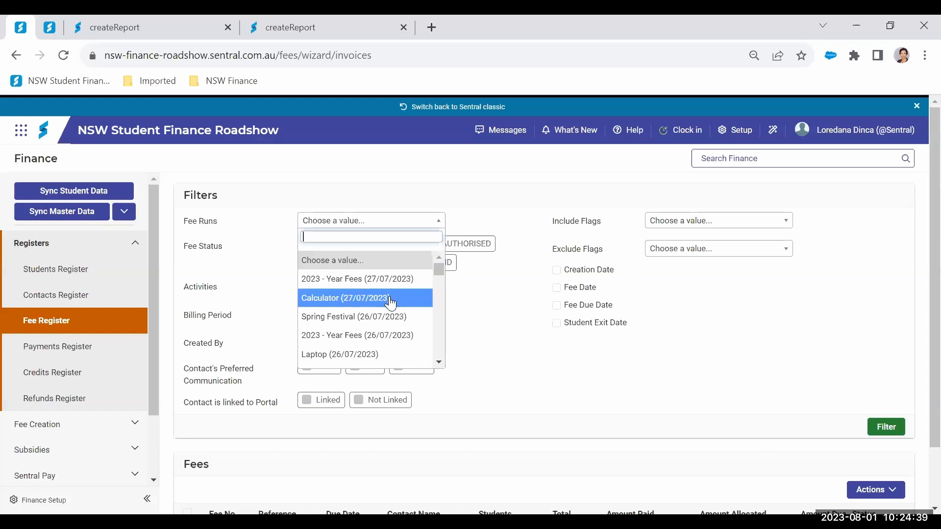
scroll(393, 310, down, 2)
scroll(394, 301, down, 2)
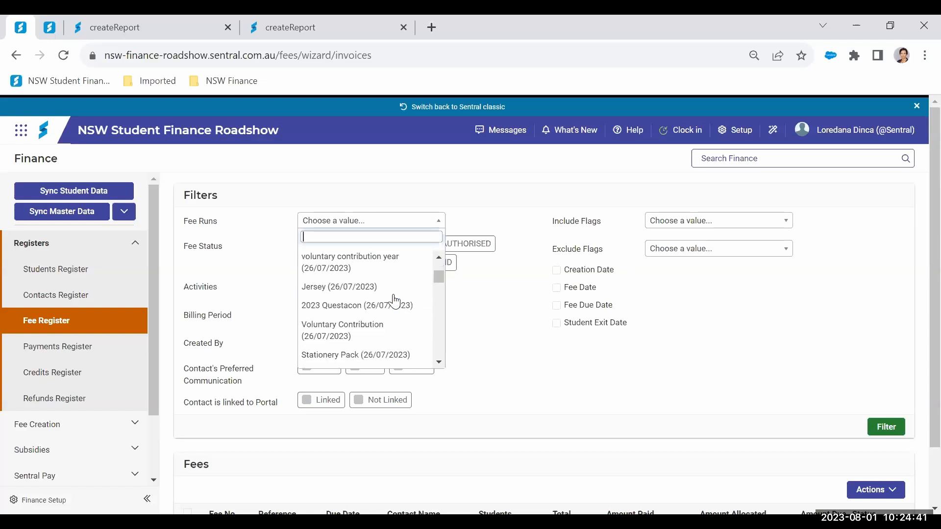
scroll(396, 294, down, 4)
scroll(397, 296, down, 2)
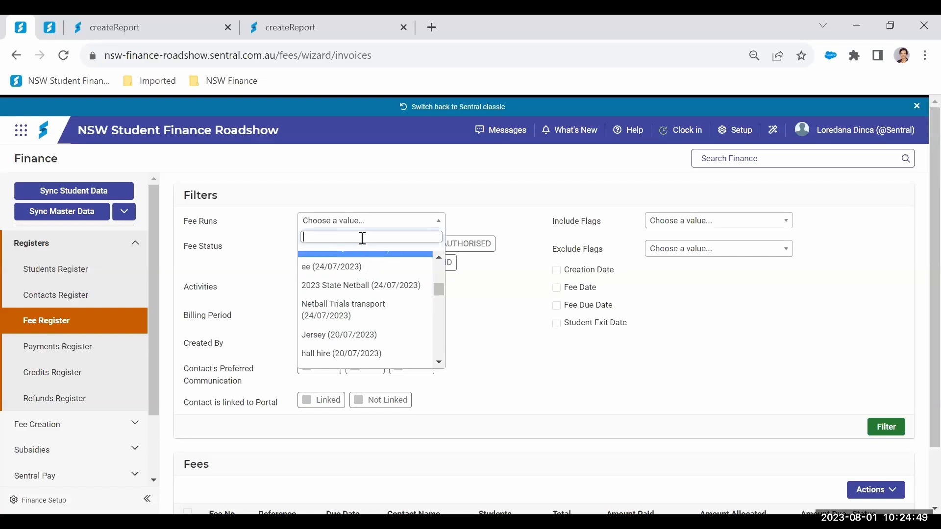
text(stage)
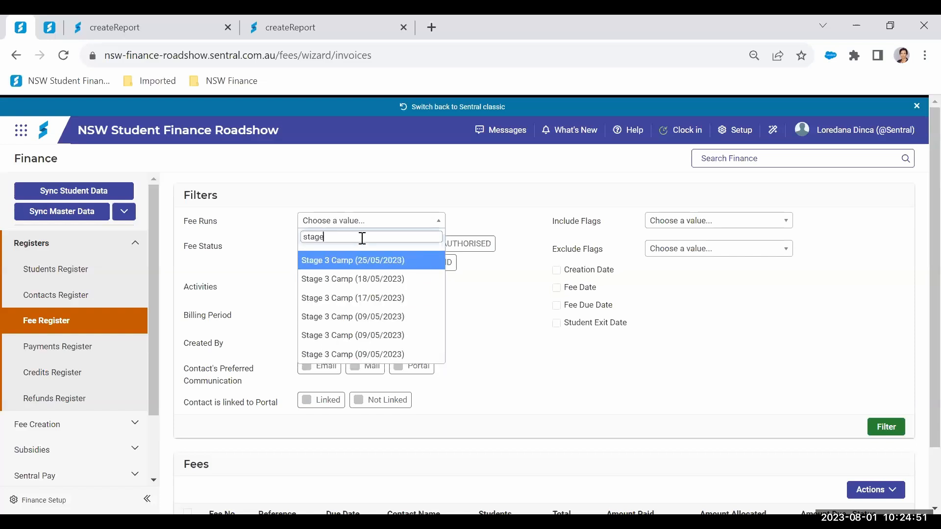
click(368, 265)
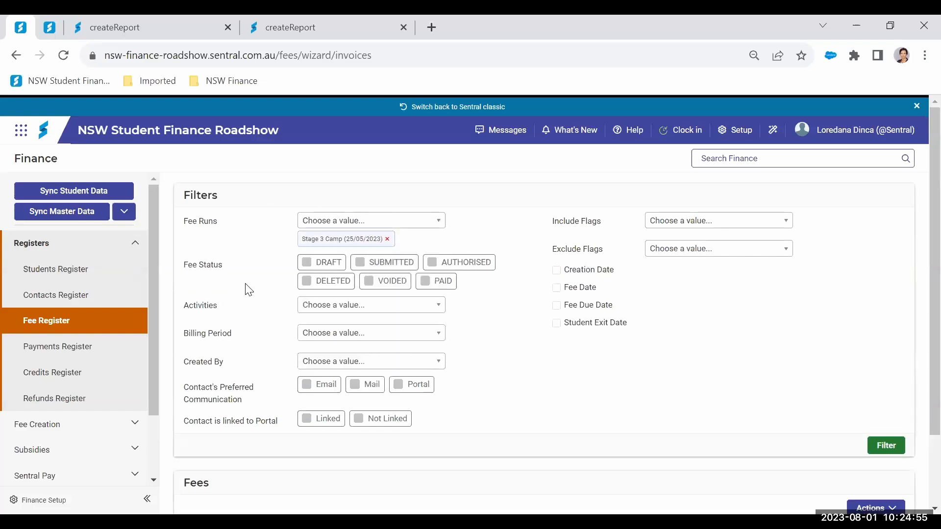
Step: Limit the fee status to AUTHORISED and apply the Fee Register filter
click(484, 266)
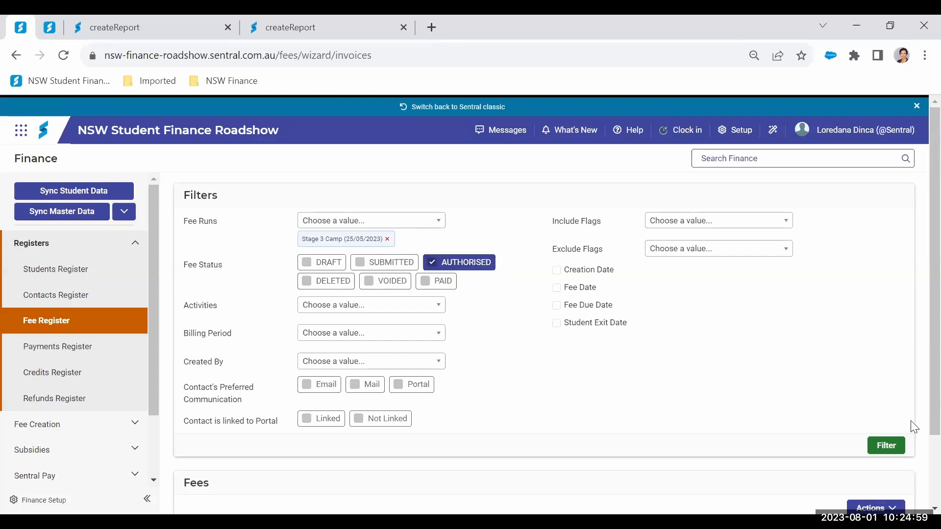
click(887, 447)
click(886, 446)
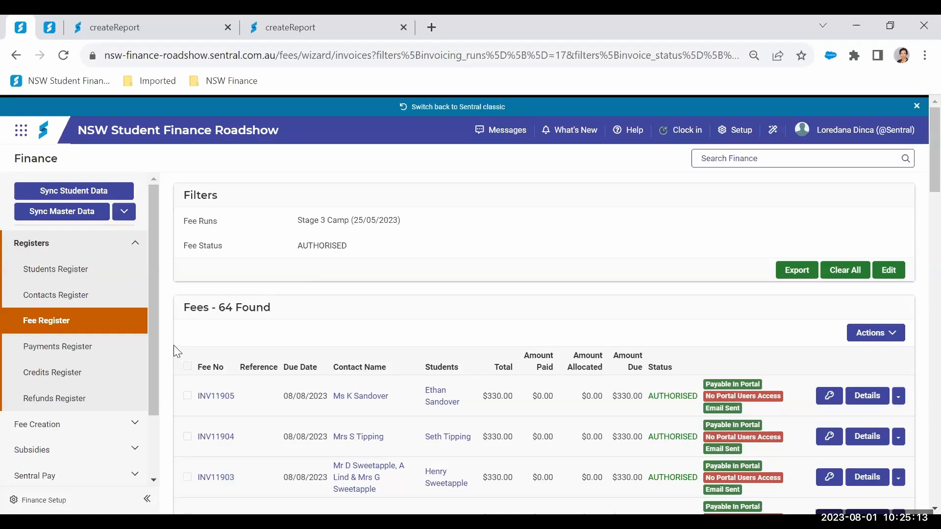
Step: Look through the filtered Stage 3 Camp fees and view the bulk actions available for them
scroll(544, 385, down, 3)
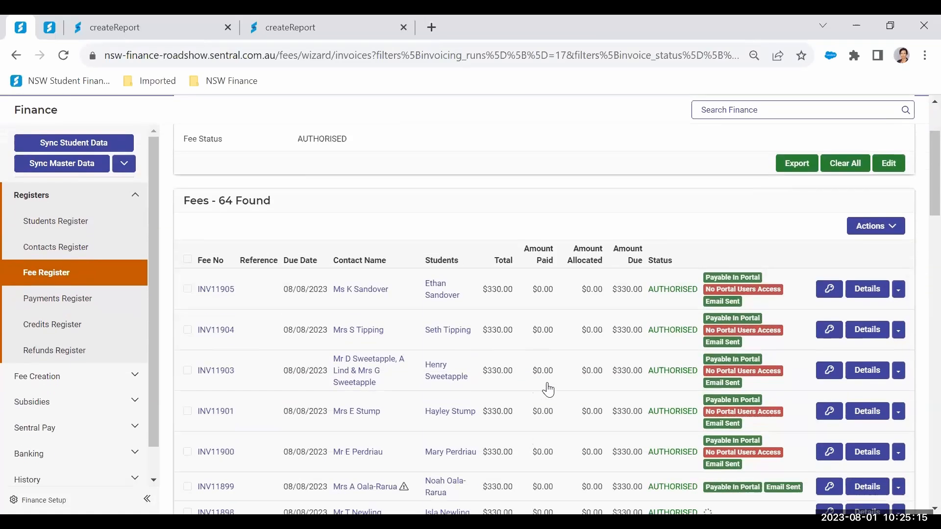
scroll(558, 389, down, 3)
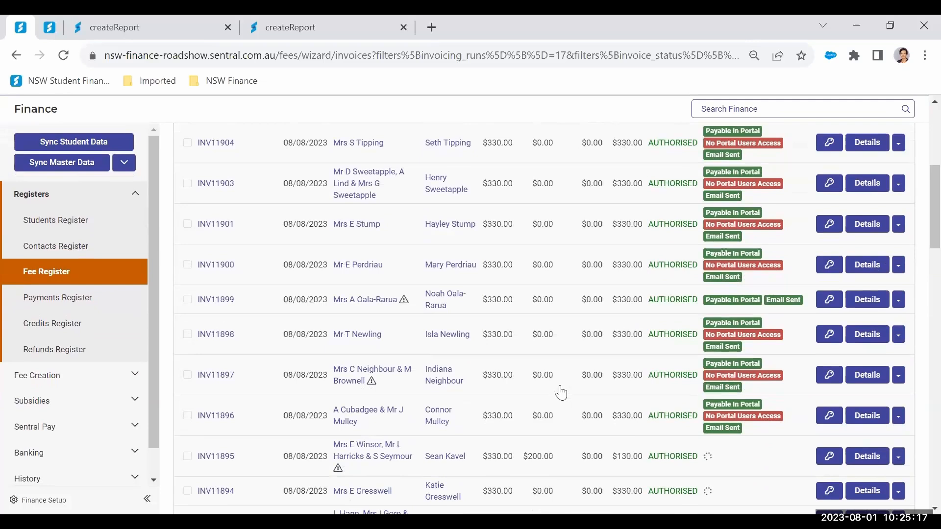
scroll(558, 393, up, 5)
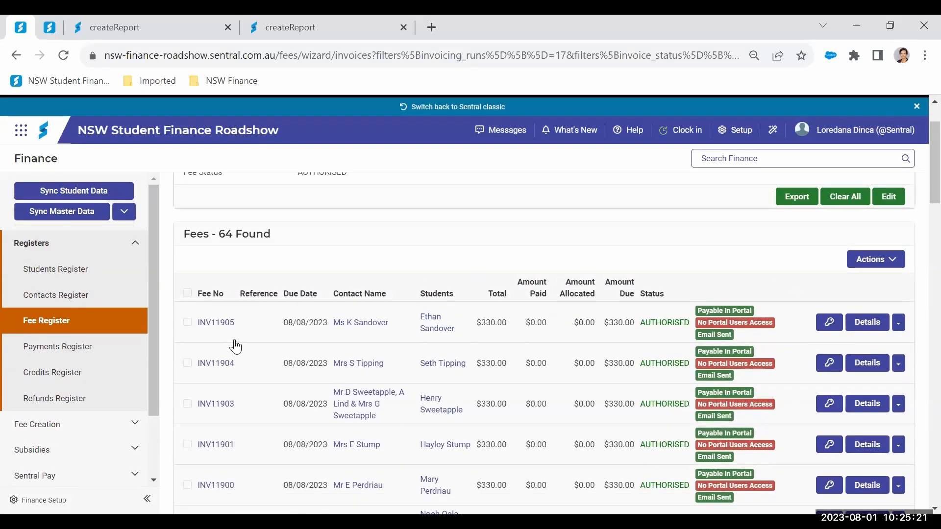
click(887, 266)
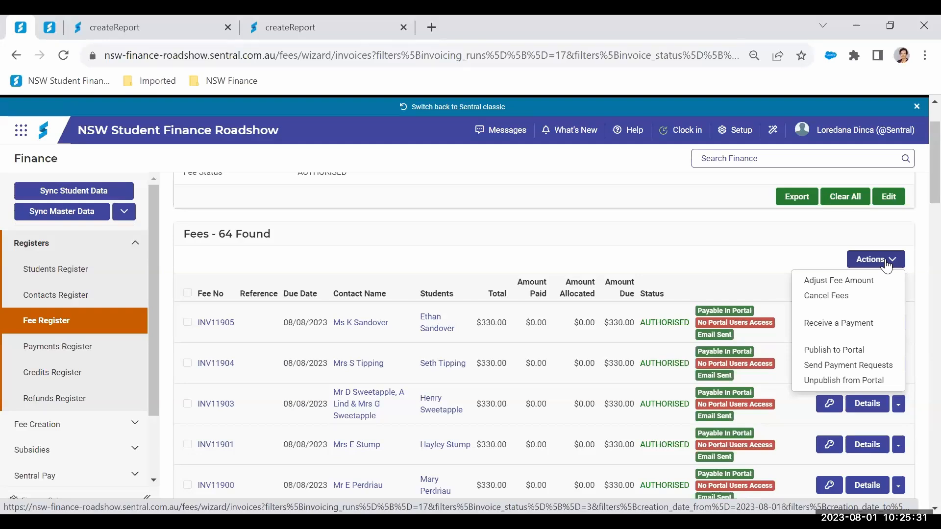
click(769, 262)
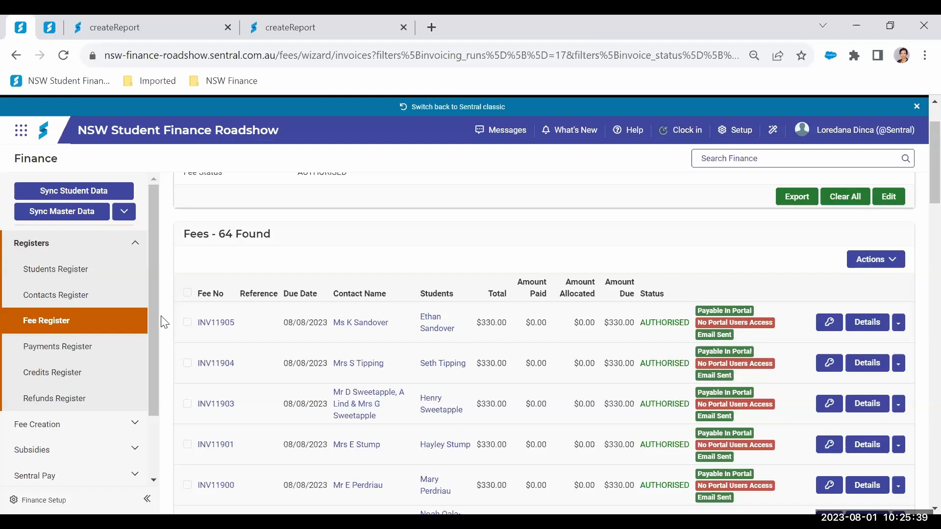
Step: Return to a blank Fee Register filter form, then view the activity choices and the fee runs matching "stag"
click(26, 326)
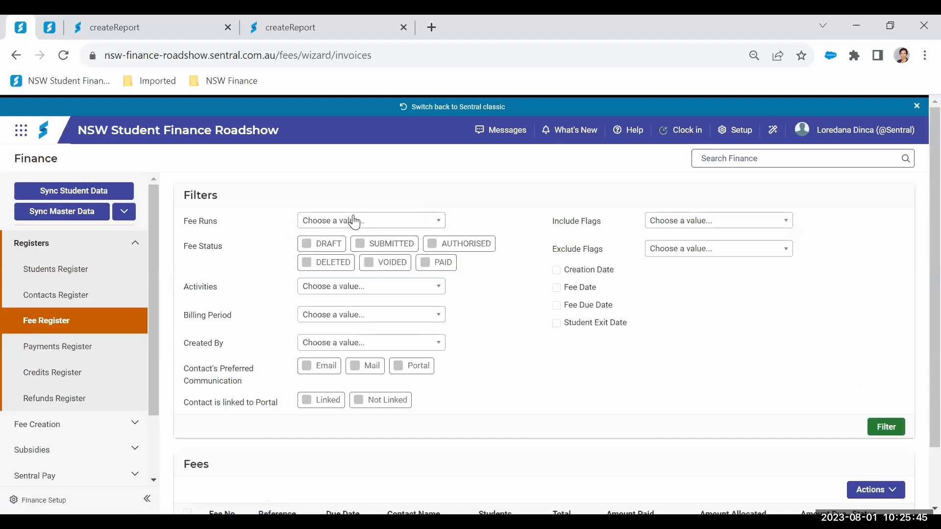
click(371, 286)
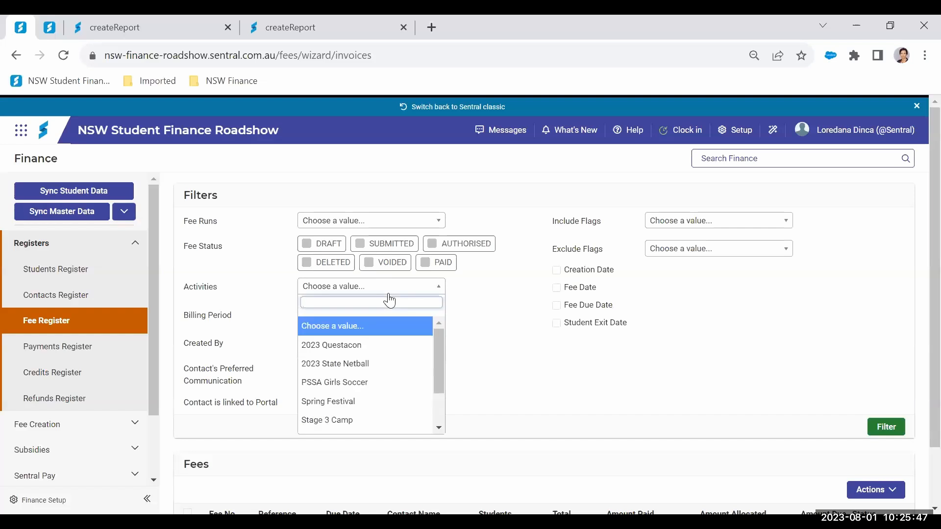
click(508, 345)
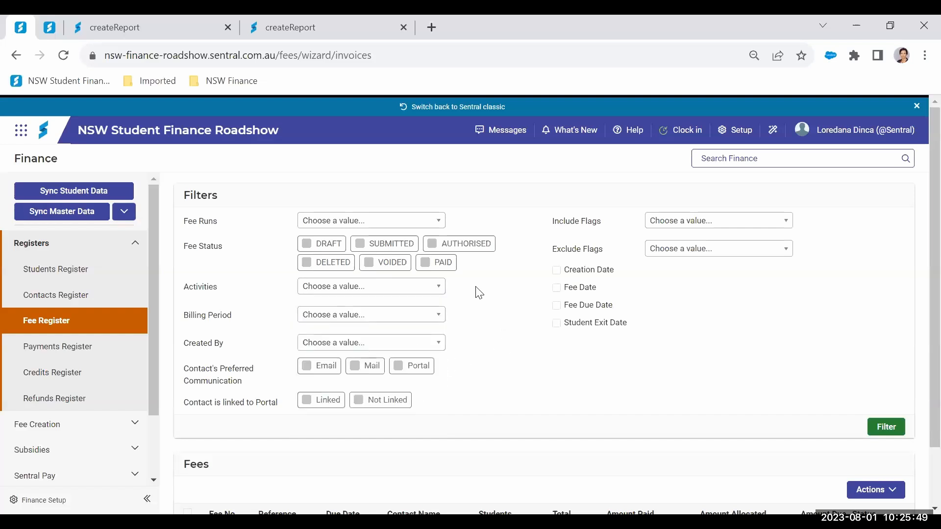
click(347, 225)
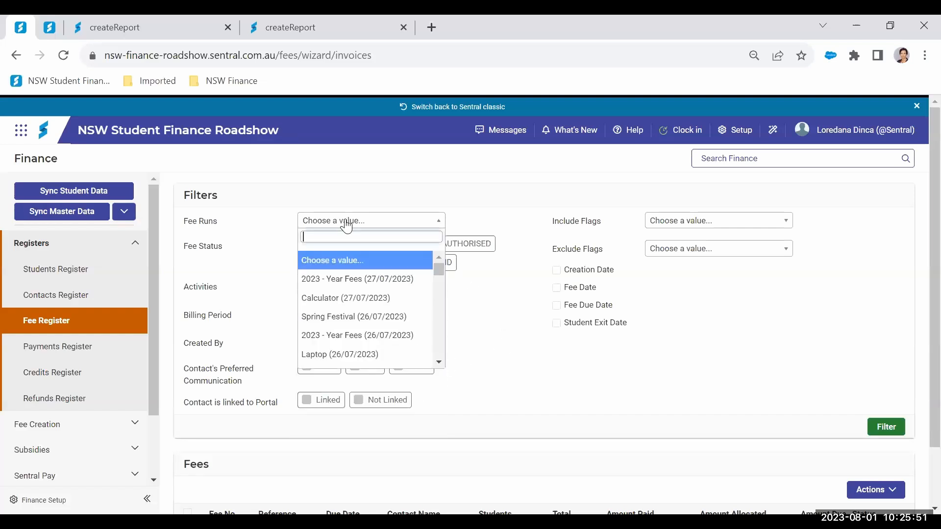
text(stag)
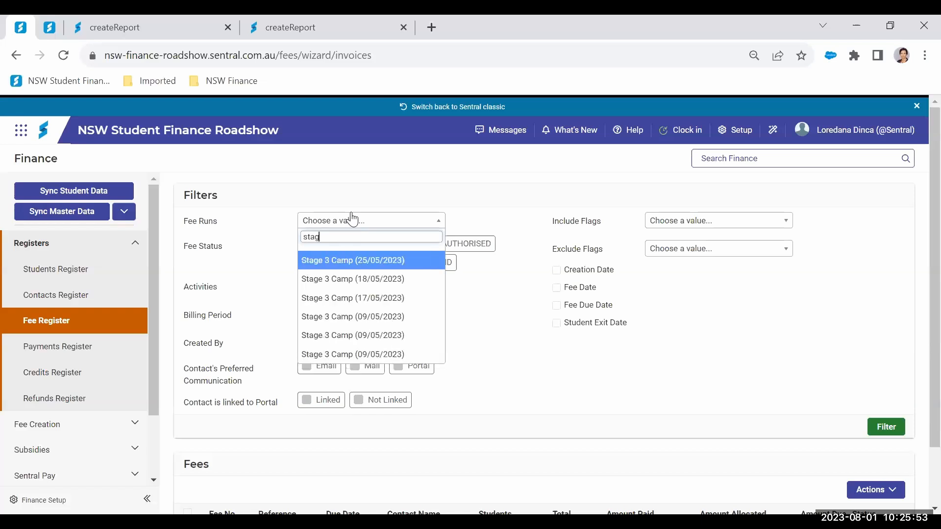
click(494, 319)
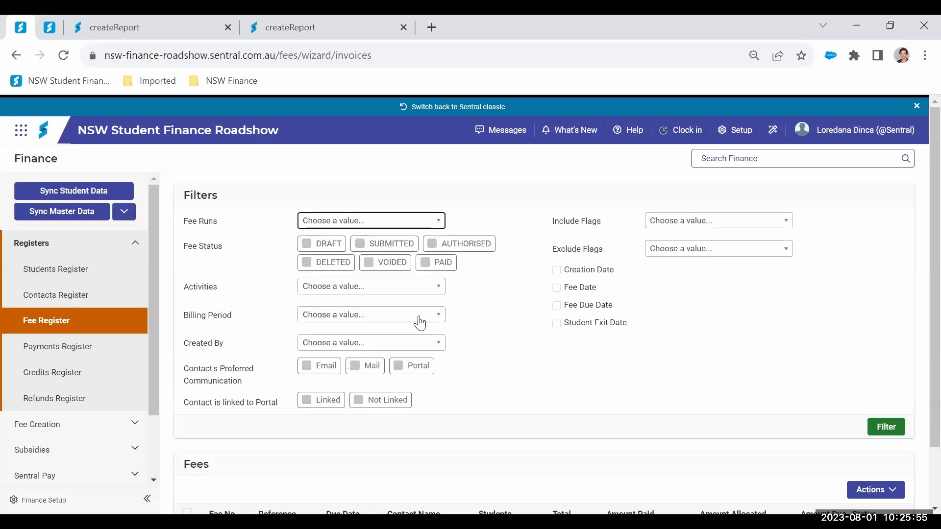
Step: View the Activities filter choices matching "stag" and the Billing Period and Created By filter options
click(398, 290)
text(stag)
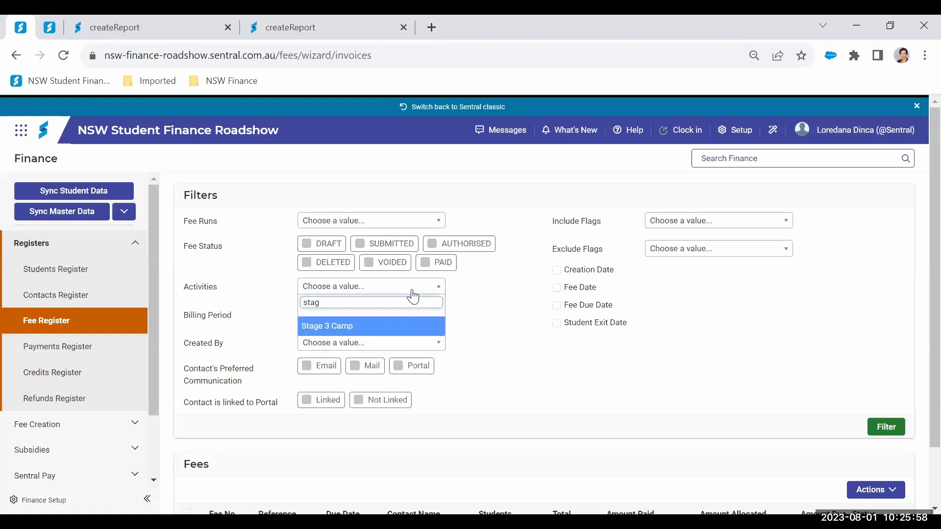
click(463, 305)
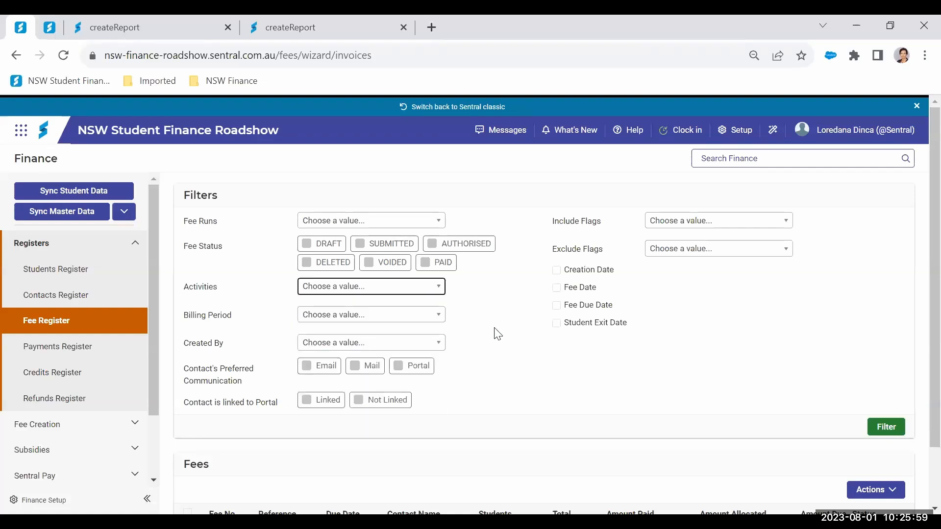
click(382, 316)
click(381, 319)
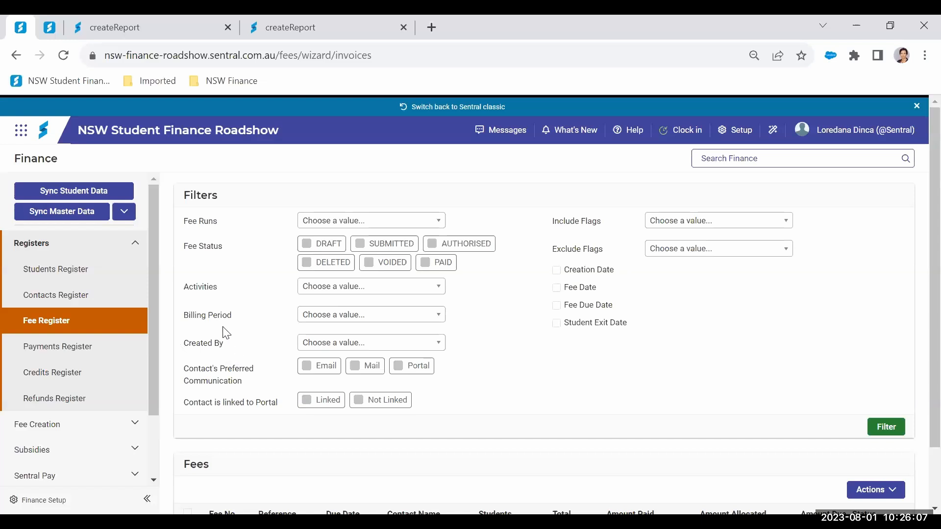
click(338, 344)
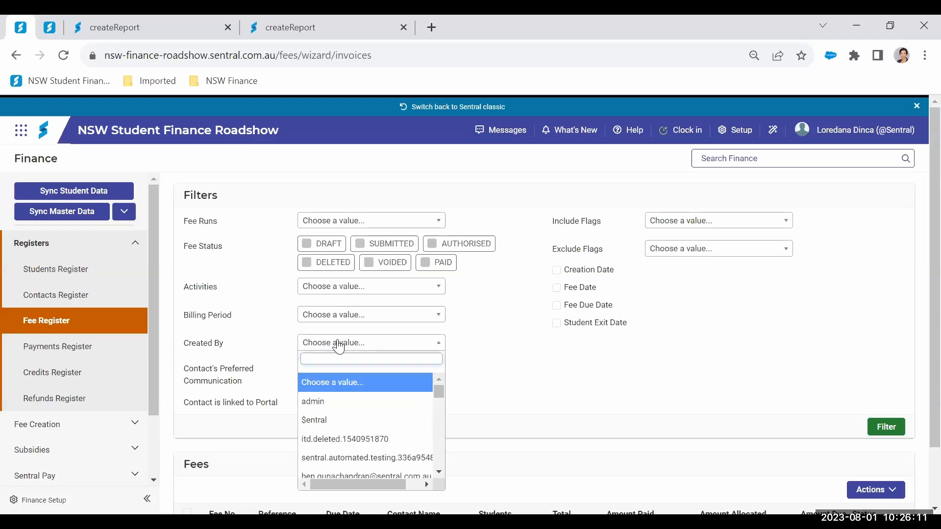
click(496, 380)
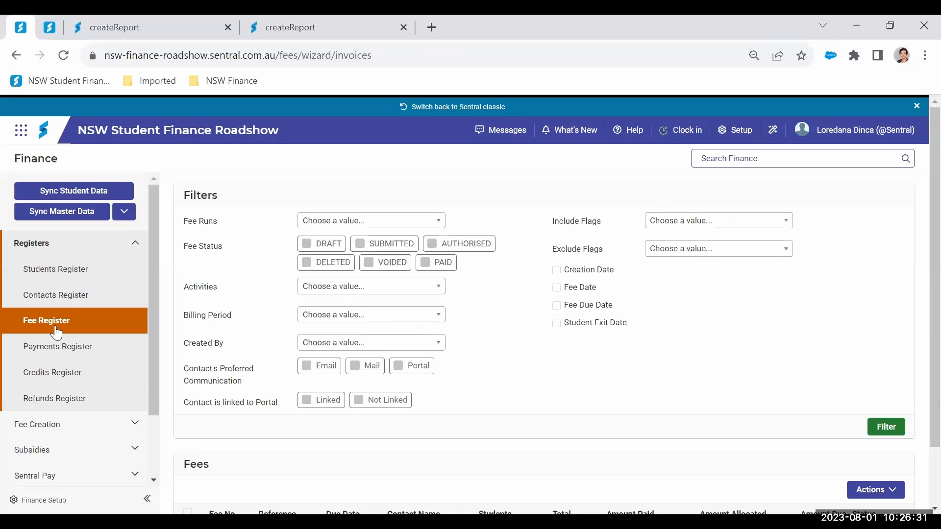
Step: Open the Payments Register and select REFUNDED as the payment status filter
click(55, 351)
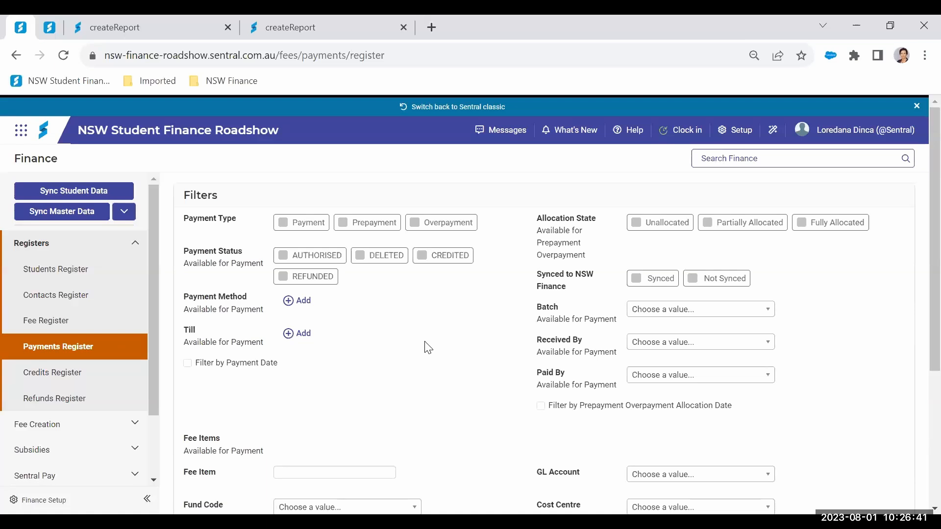
scroll(426, 347, down, 2)
scroll(426, 347, up, 2)
click(317, 281)
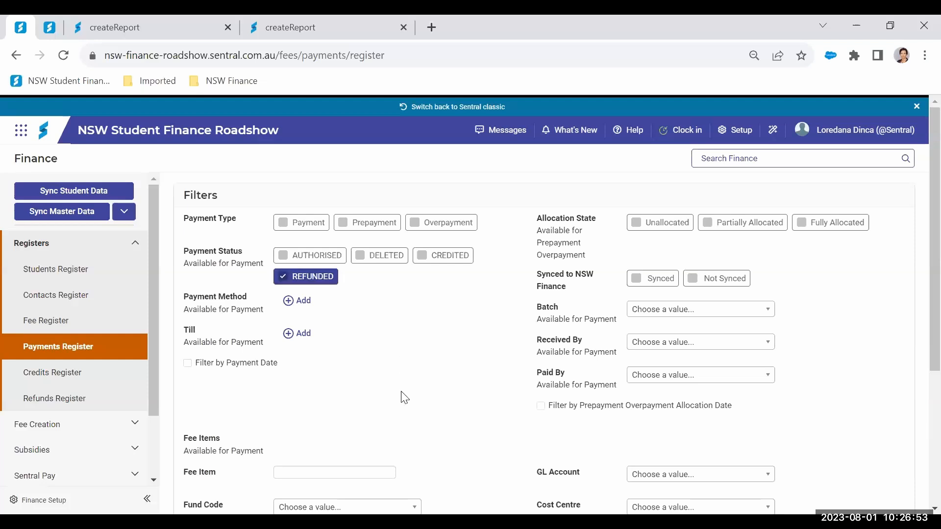
Step: Look through the remaining Payments Register filters, including the fee item ones, and view the Credits Register
scroll(401, 395, down, 3)
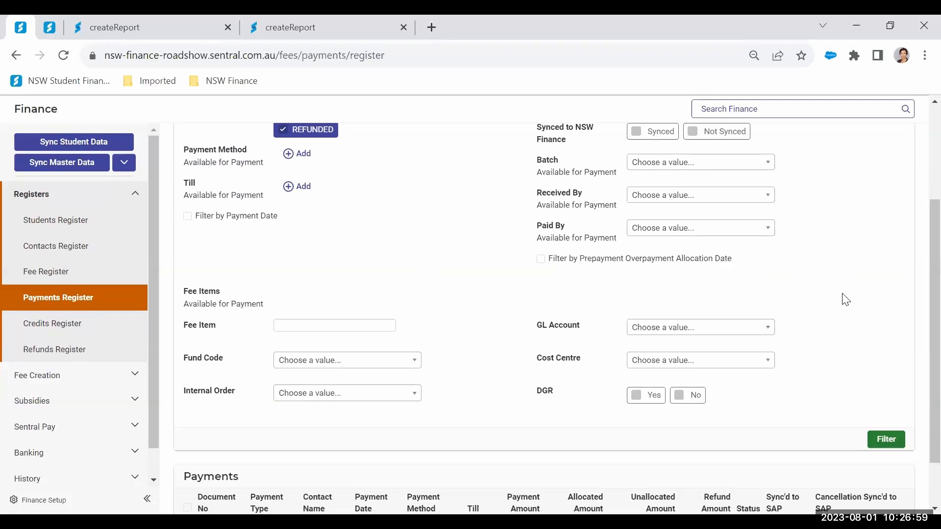
scroll(849, 306, up, 3)
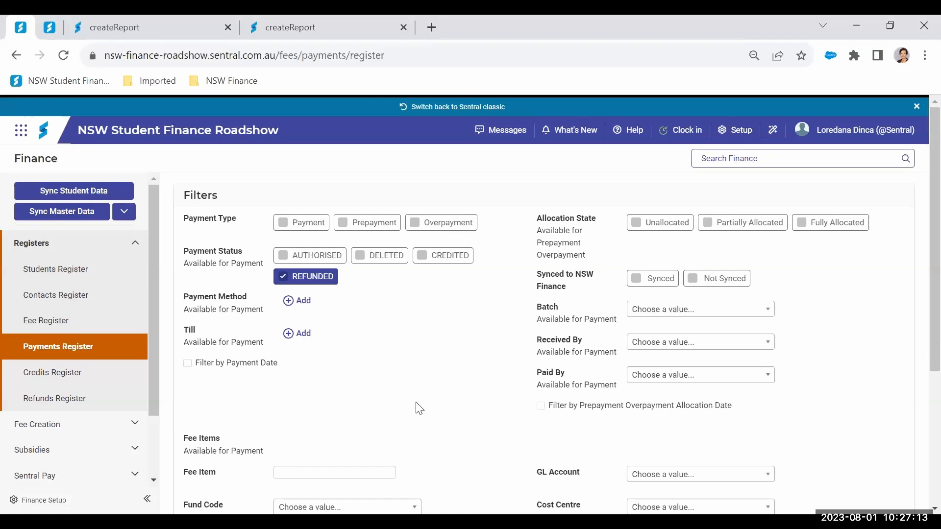
scroll(415, 407, down, 2)
scroll(414, 407, down, 1)
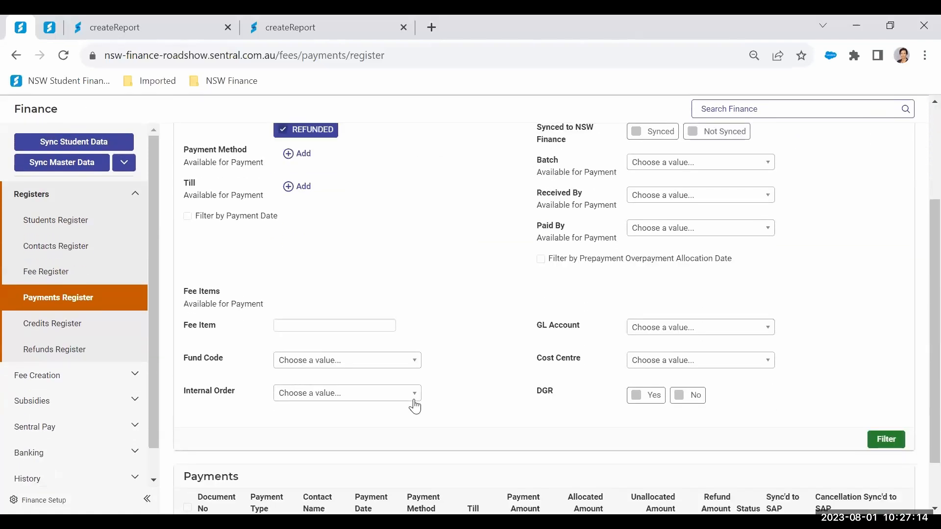
click(63, 335)
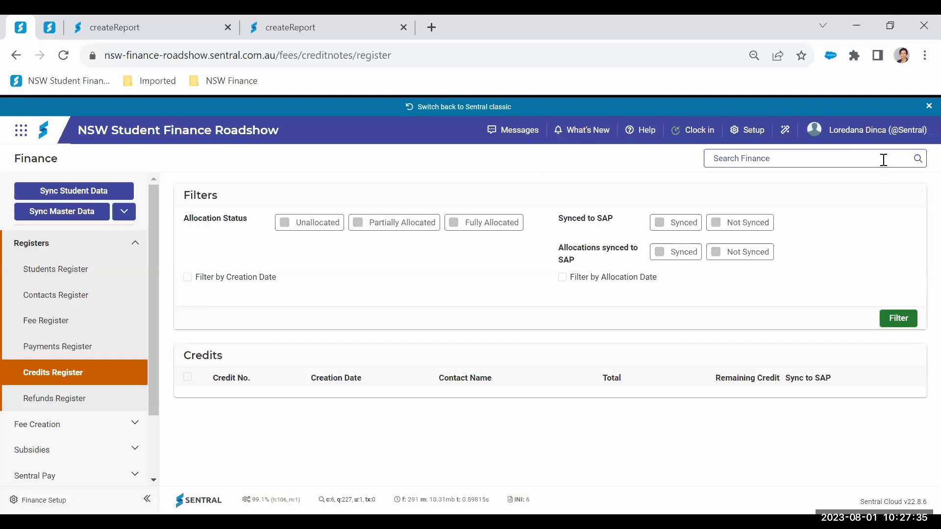
Step: Open the Refunds Register and filter it to refunds with the status APPROVED
click(64, 405)
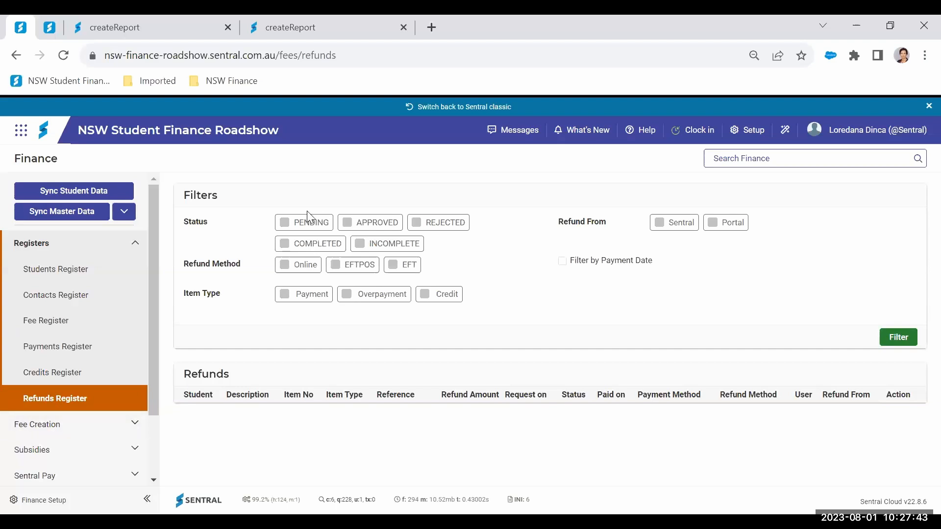
click(377, 227)
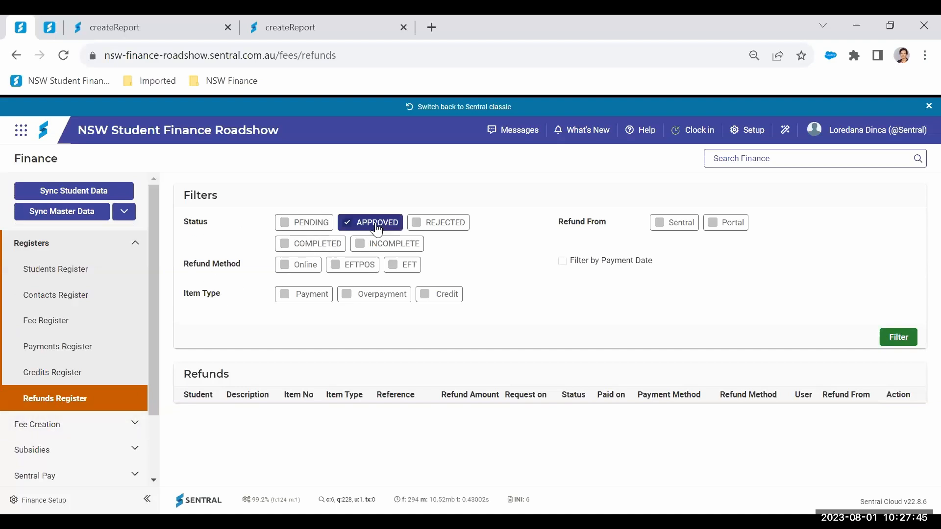
click(899, 339)
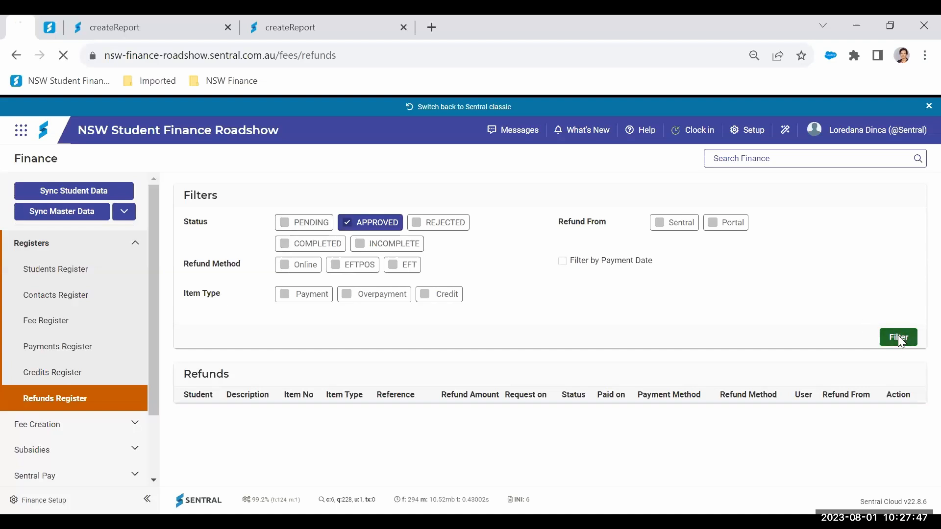
scroll(762, 313, down, 1)
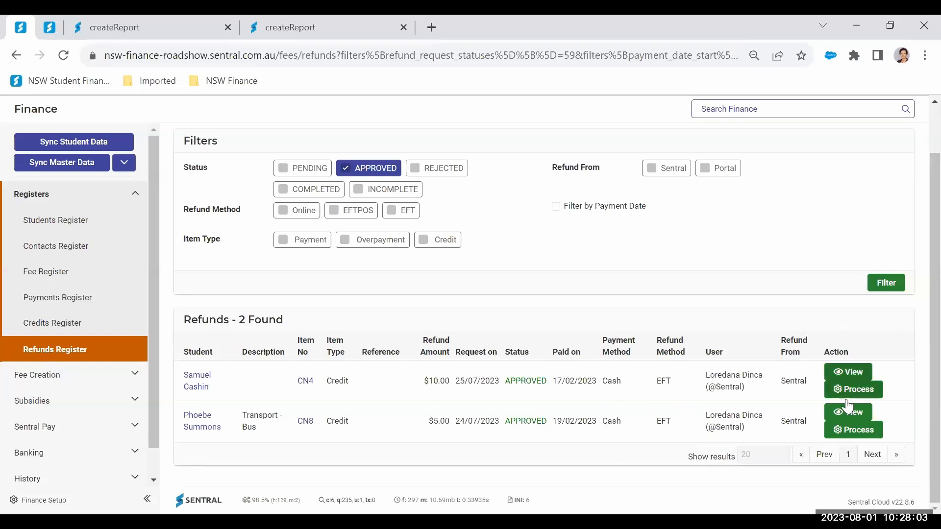
Step: View the processing details of the first approved refund request and close them without processing the refund
click(859, 390)
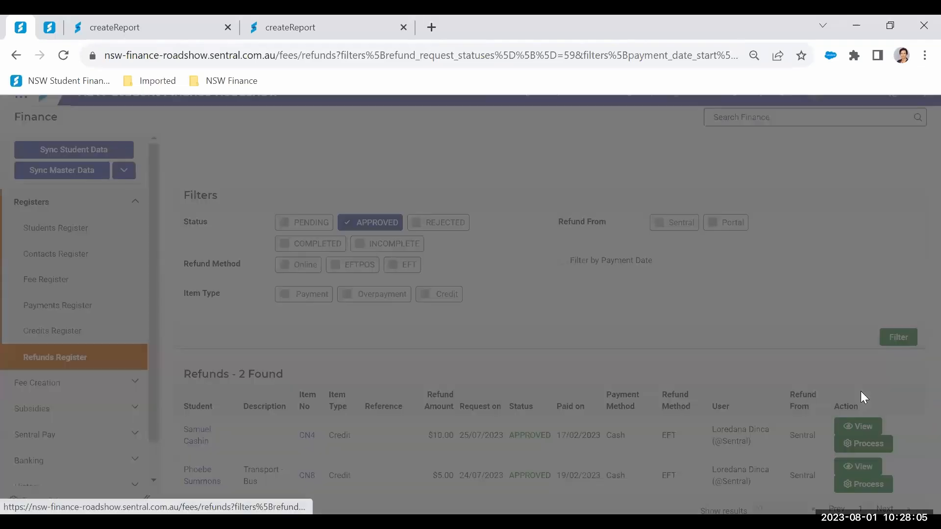
click(576, 450)
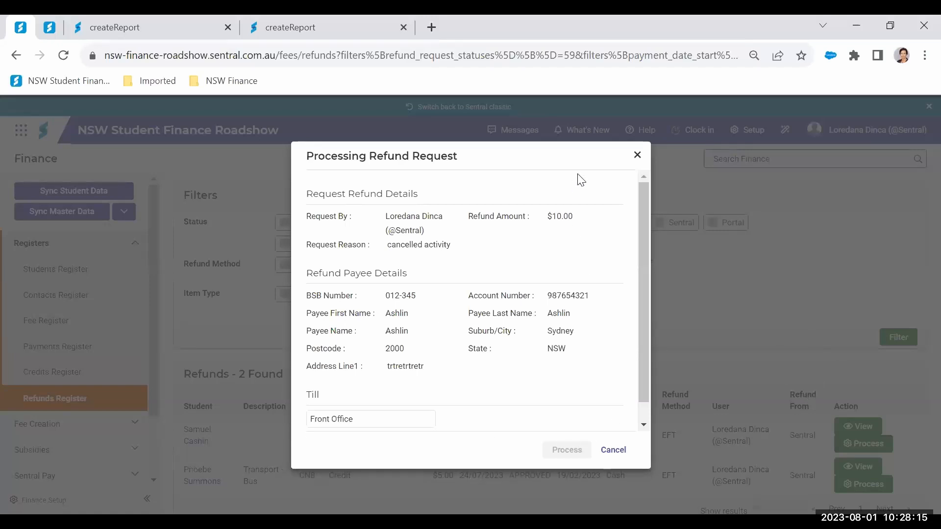
click(637, 156)
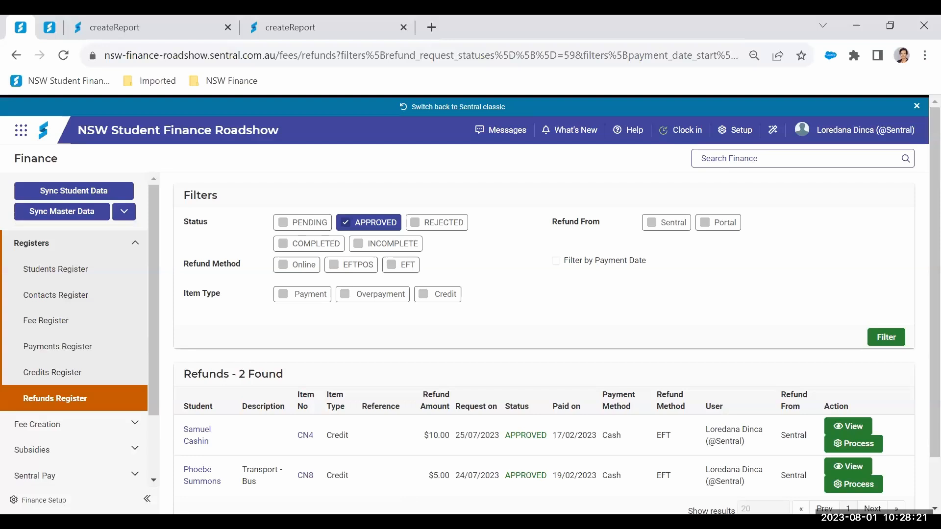
click(571, 480)
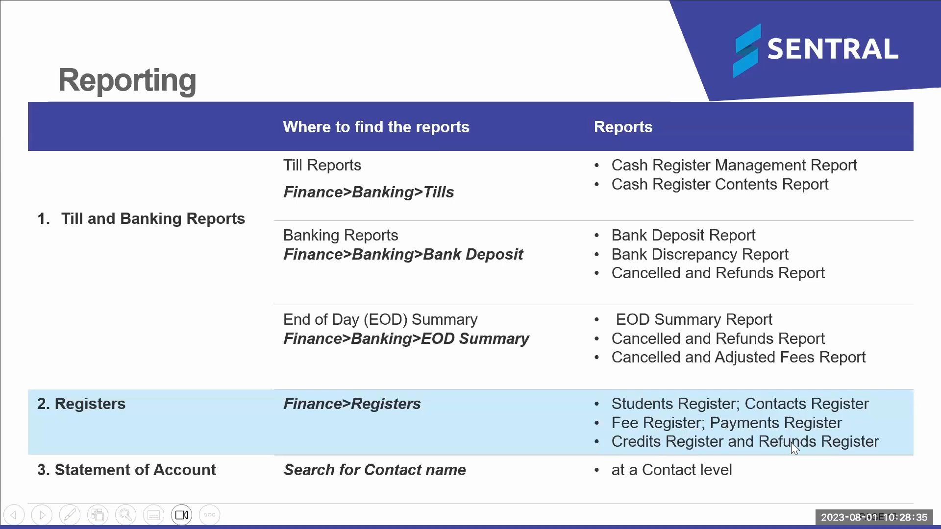
click(817, 410)
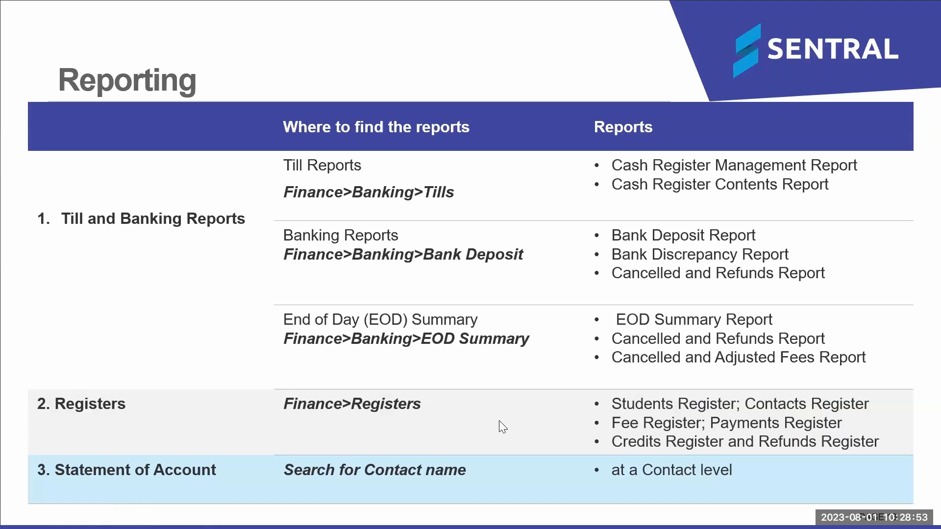
Step: Switch back to Sentral Finance in the browser, search for the contact by surname and open the first matching contact's overview
key(alt+Tab)
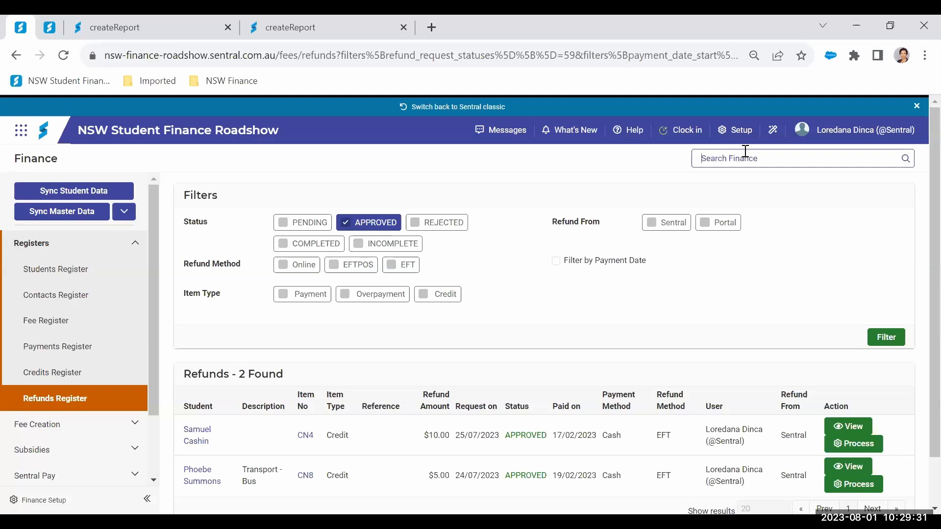
text(buntin)
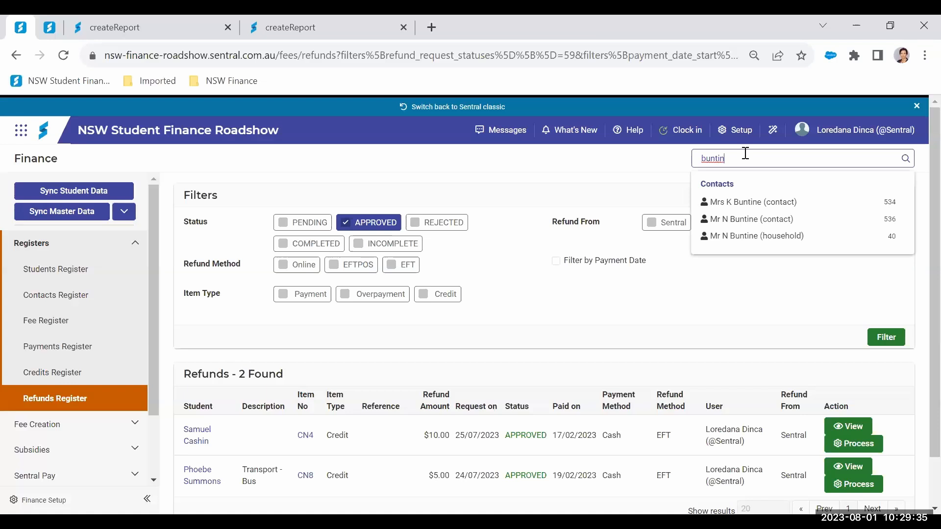
click(763, 208)
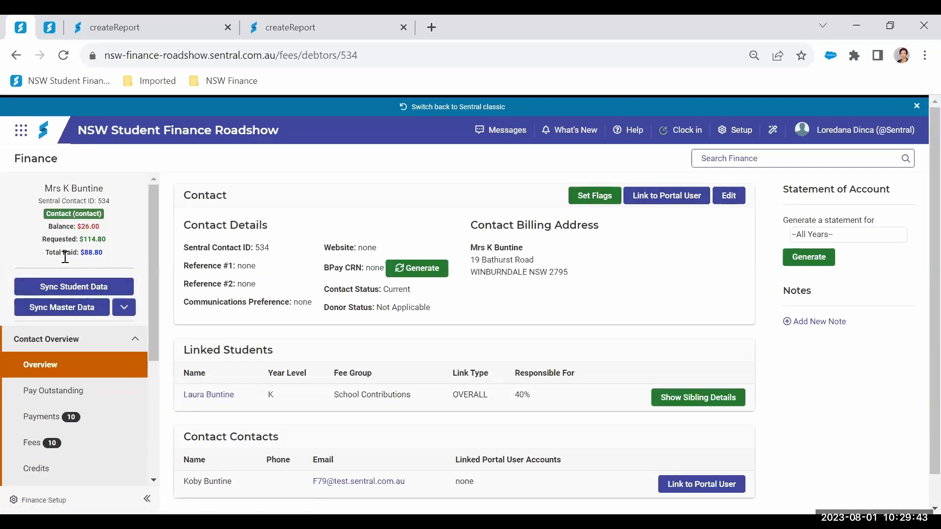
scroll(51, 297, down, 2)
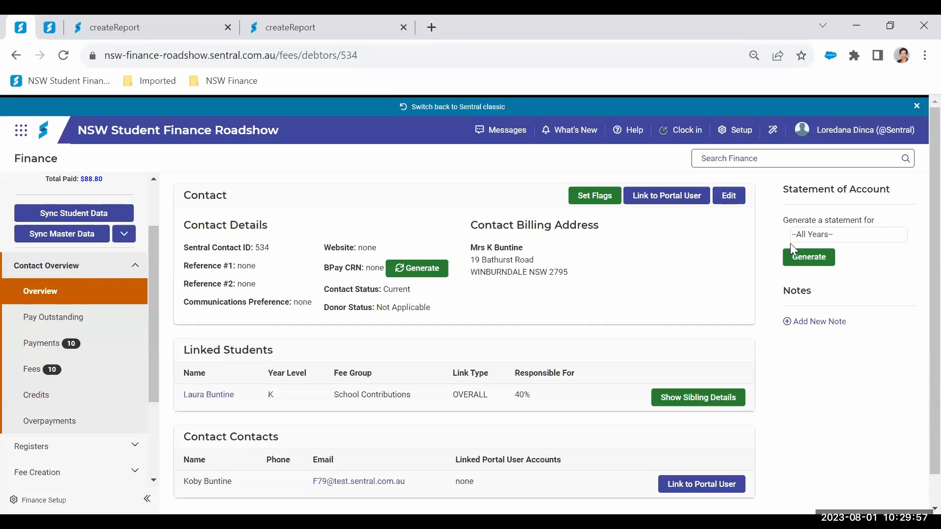
Step: Generate the contact's Statement of Account for 2023
click(868, 238)
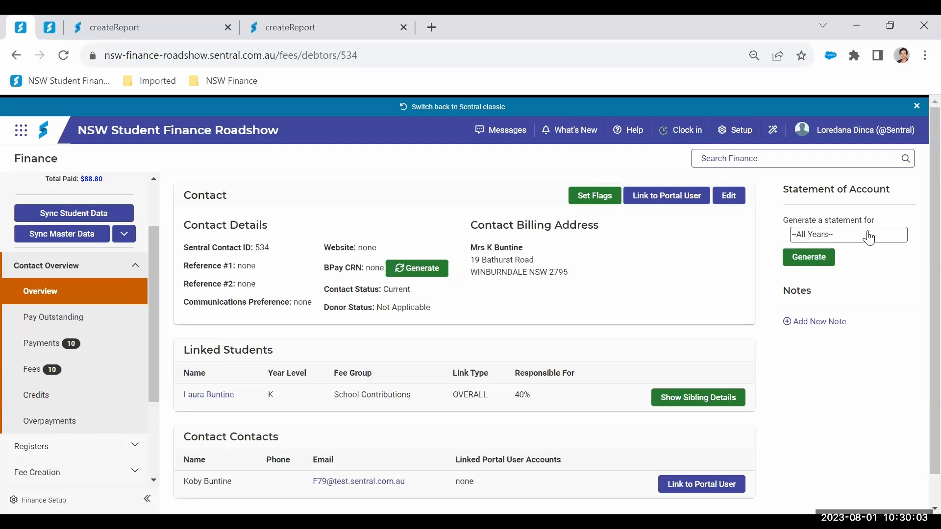
click(833, 250)
click(809, 257)
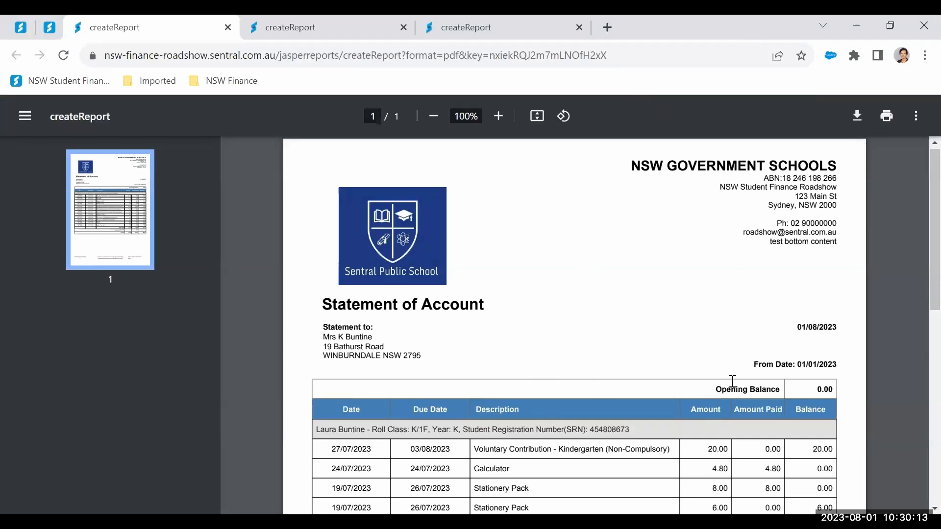
Step: Read through the generated Statement of Account, from its fee lines to the totals and footer
scroll(735, 367, down, 3)
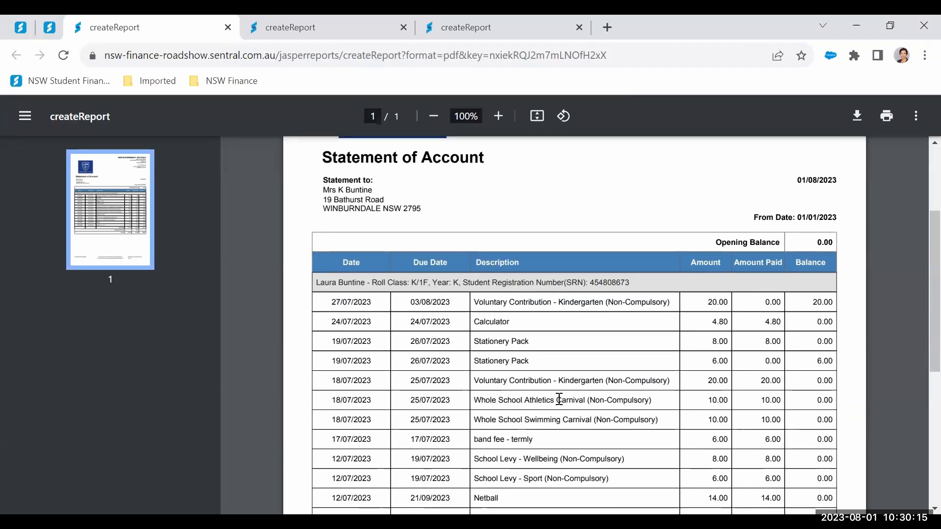
scroll(654, 375, down, 5)
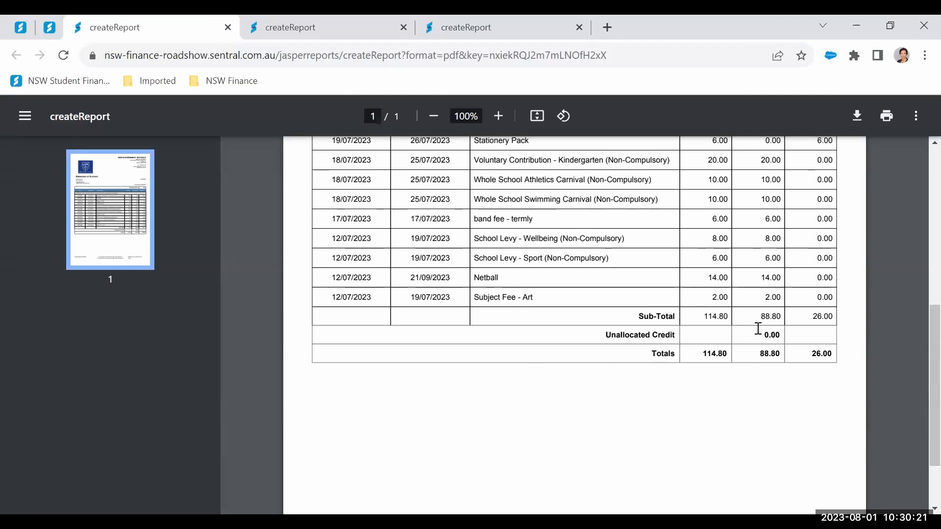
scroll(798, 346, down, 2)
scroll(799, 346, down, 1)
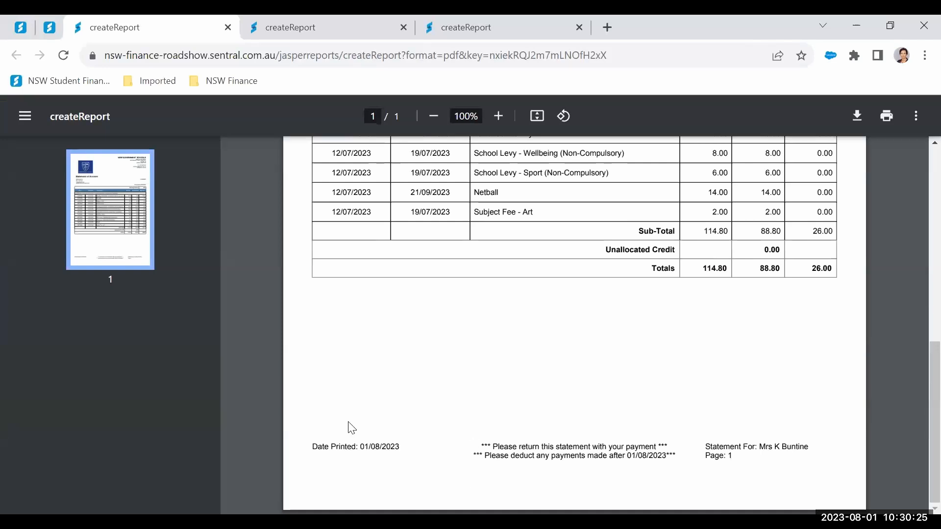
scroll(574, 441, up, 10)
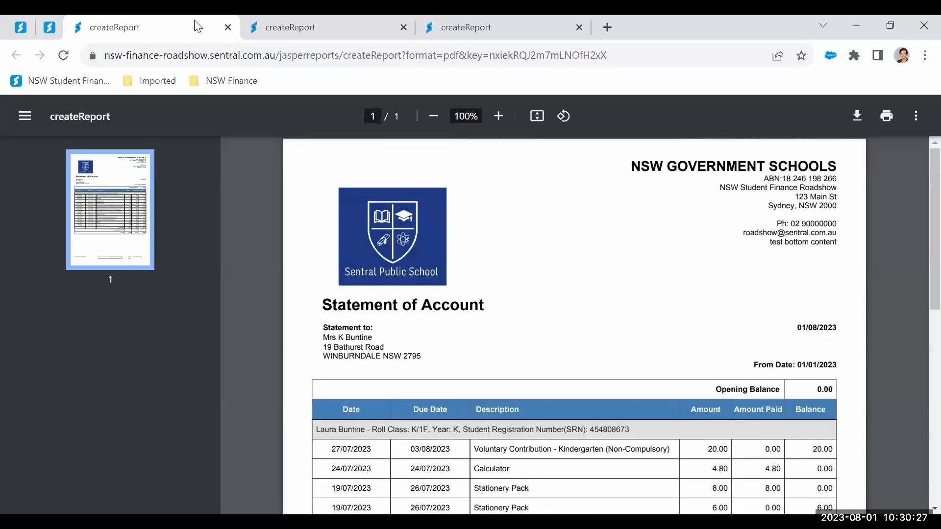
Step: Return to the Finance page, find the linked student by first name and view the contacts responsible in the student's record
click(49, 27)
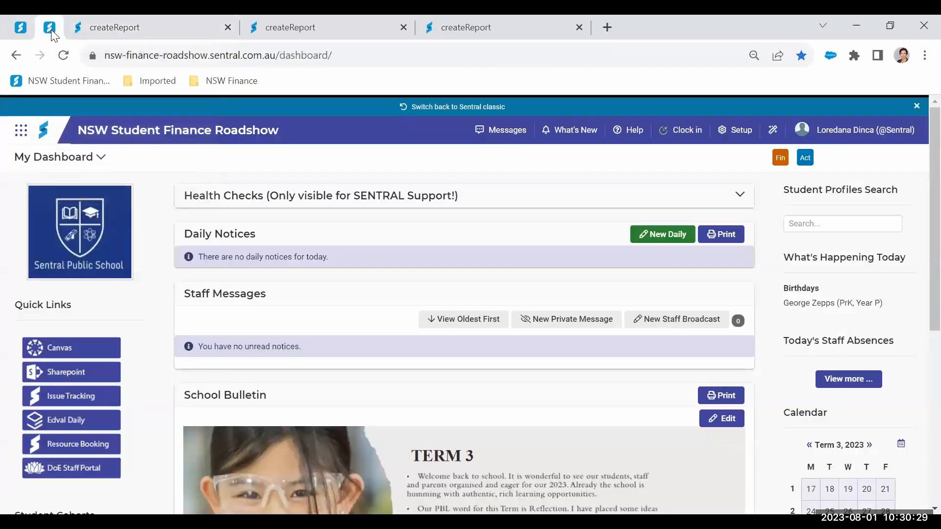
click(20, 27)
click(624, 237)
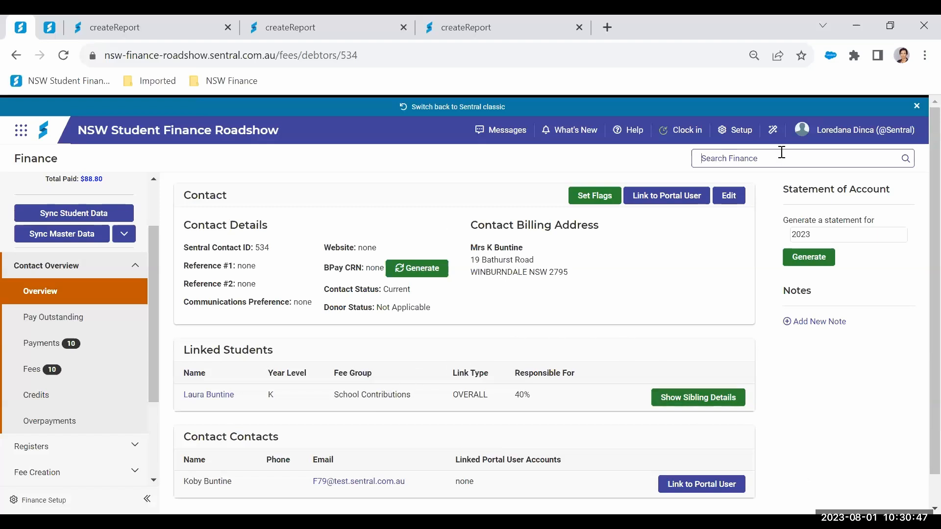
text(laura)
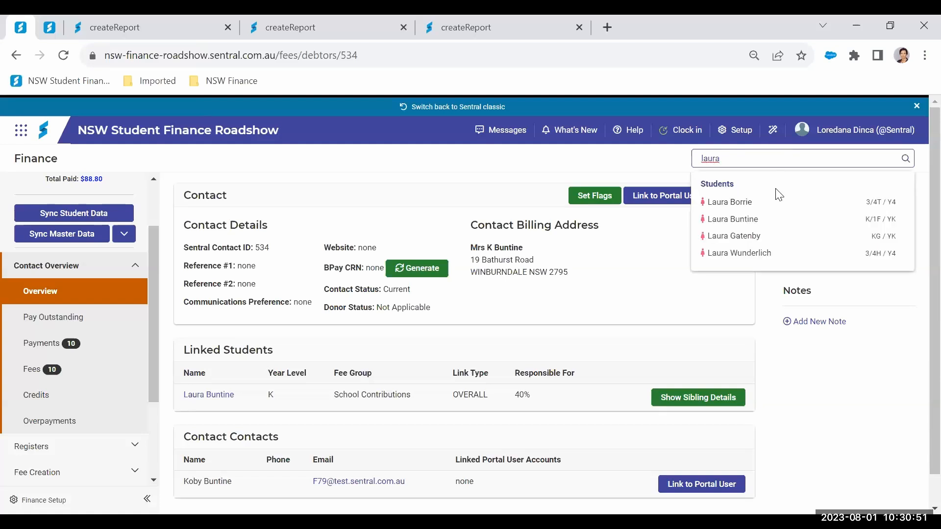
click(761, 227)
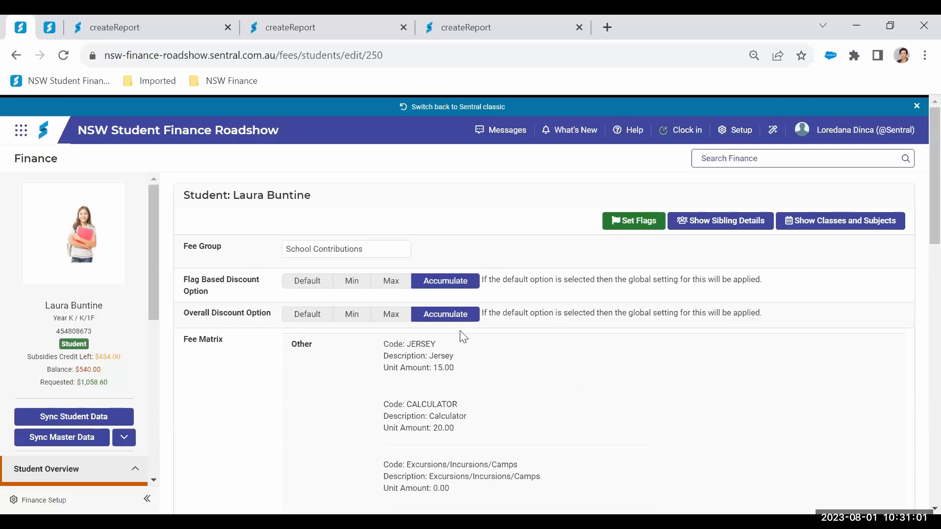
scroll(463, 337, down, 15)
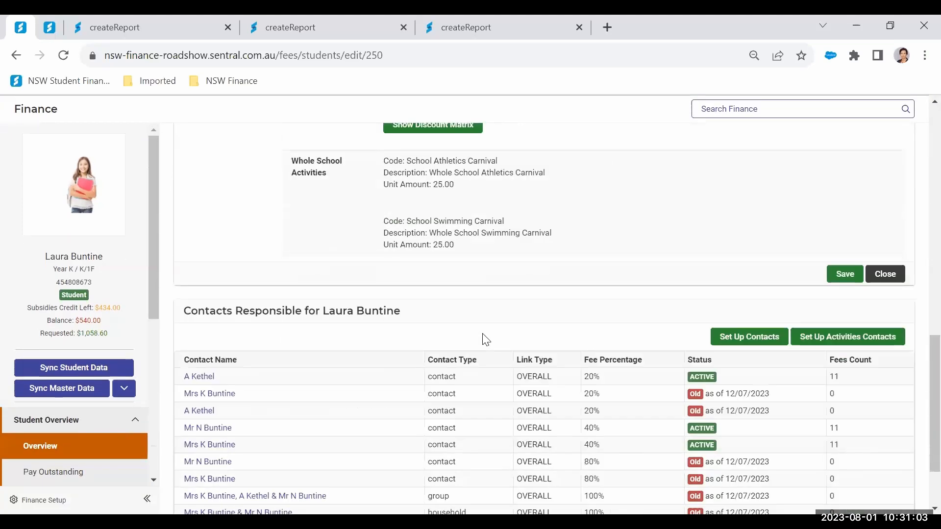
Step: Open the second active 40% contact responsible for the student and set the Statement of Account year to 2023
scroll(486, 339, down, 3)
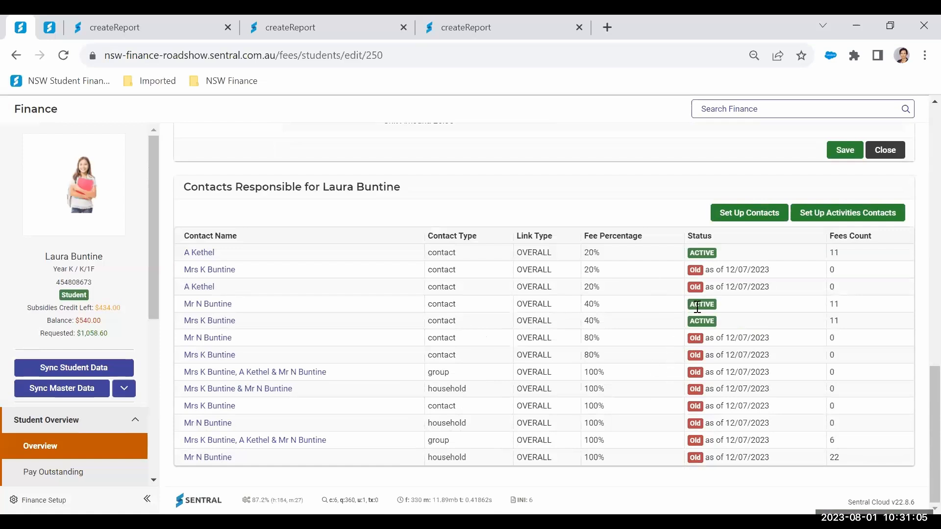
click(215, 324)
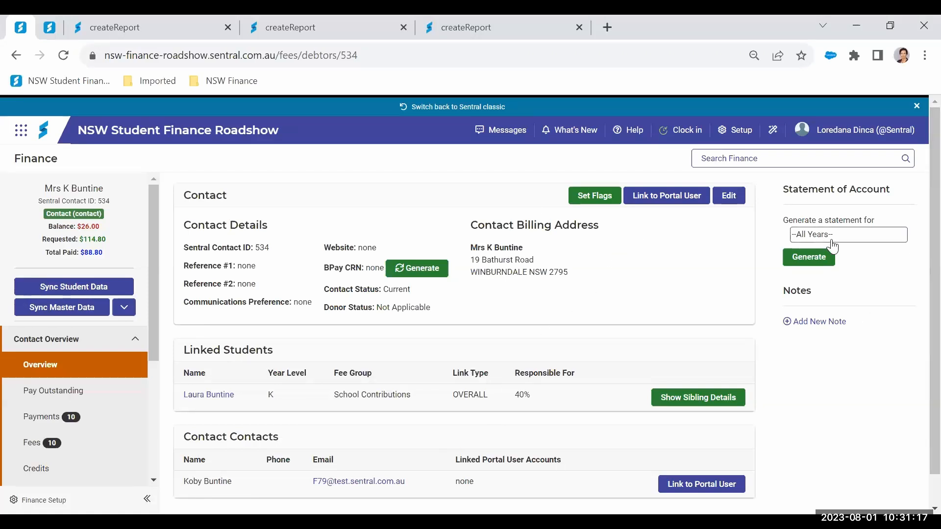
click(873, 451)
scroll(384, 380, down, 1)
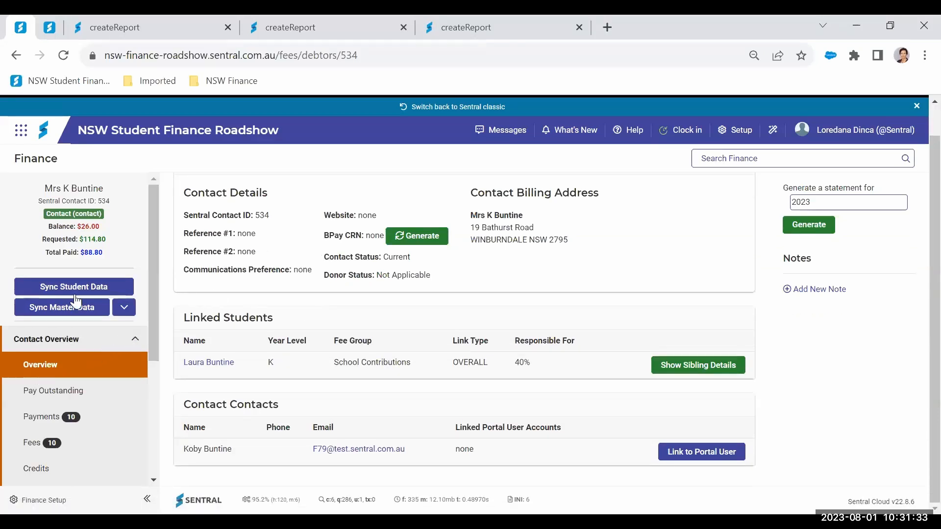
Step: Return to the Finance home page, open the Syncs history and look over the listed syncs and other history options
click(32, 163)
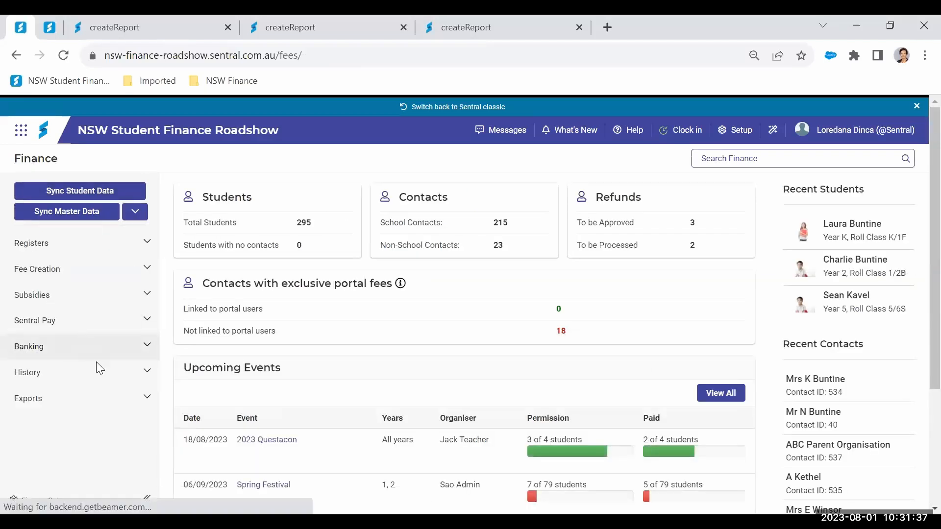
click(67, 380)
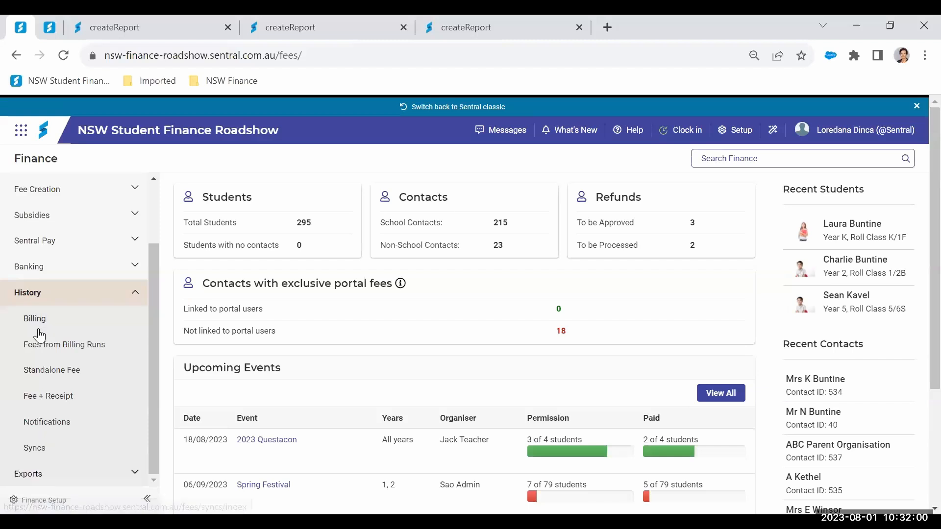
click(30, 460)
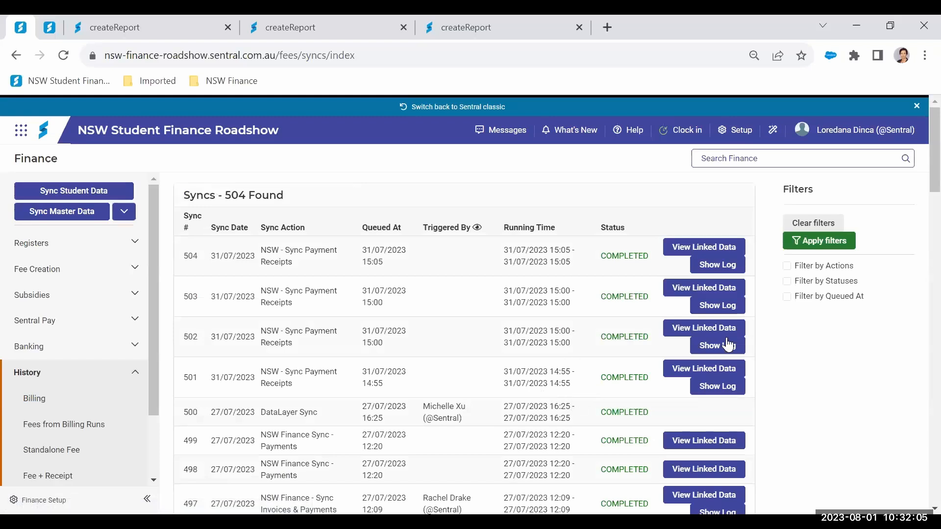
scroll(46, 333, down, 2)
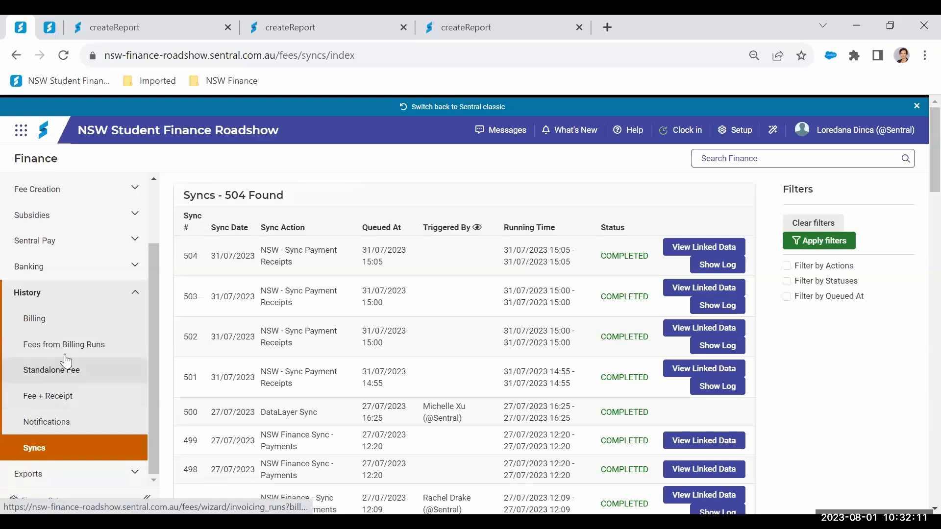
scroll(74, 411, down, 3)
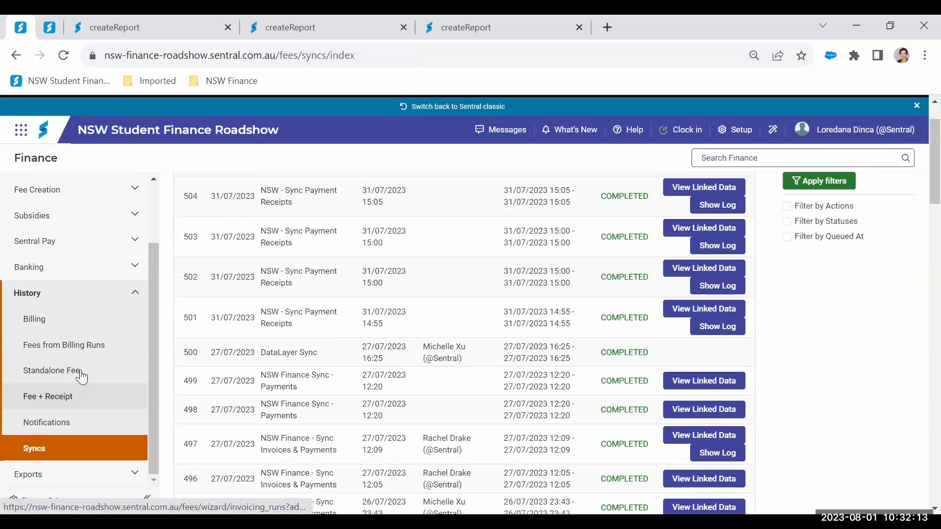
Step: Look through the available exports, including the Transactional ones, down to Aged Receivables Summary
click(34, 474)
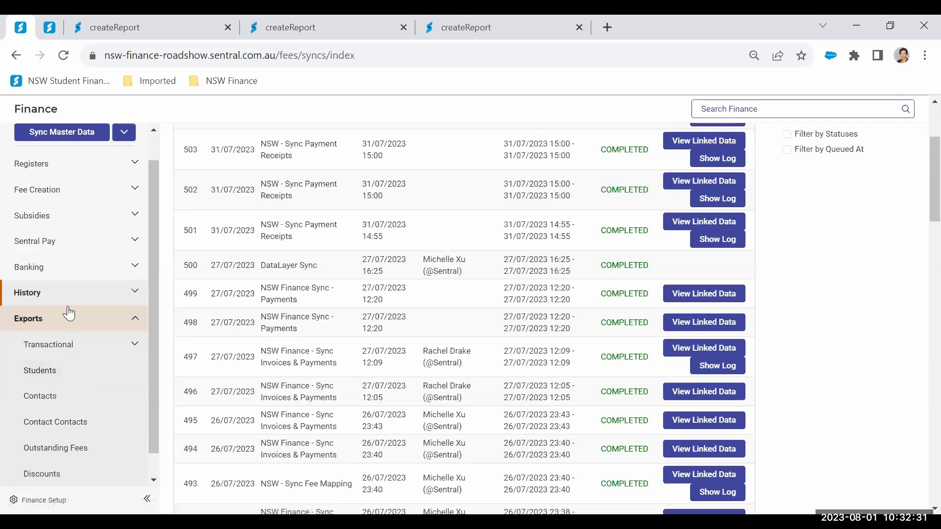
scroll(64, 308, down, 1)
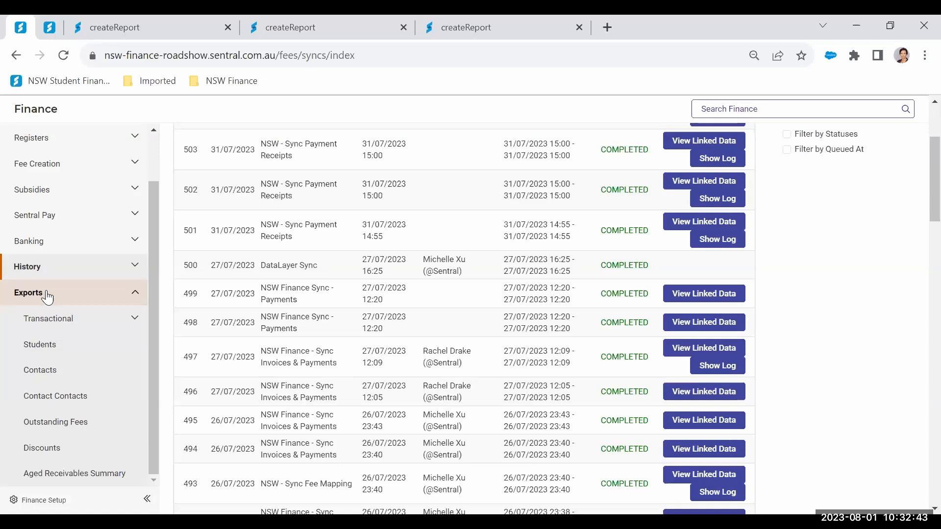
click(75, 324)
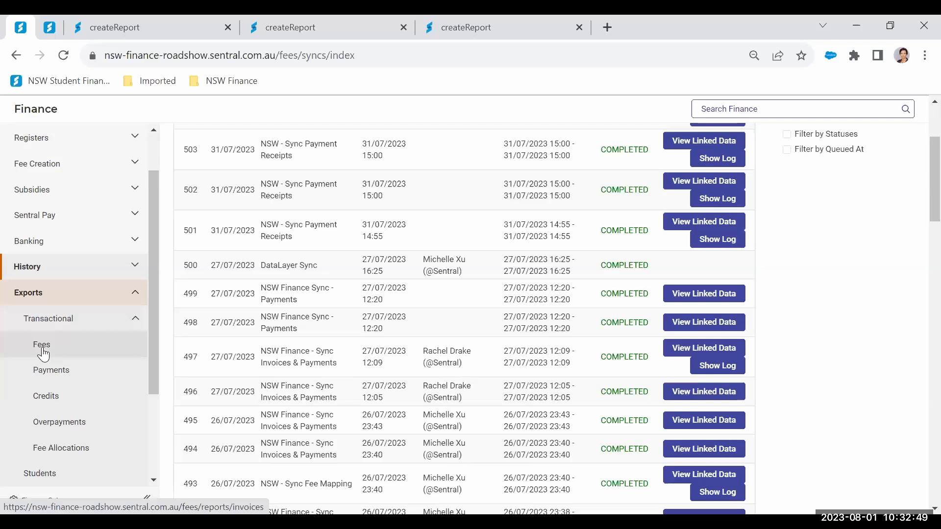
scroll(54, 360, down, 1)
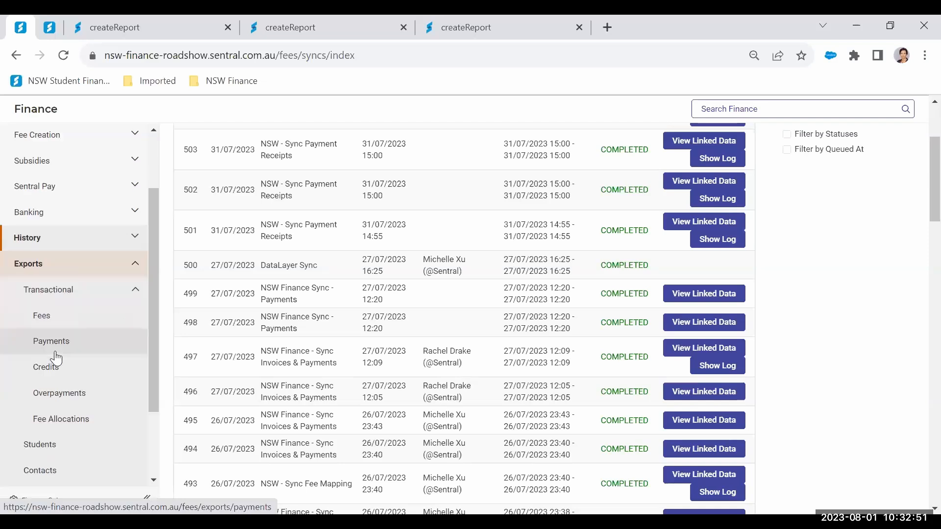
scroll(56, 359, down, 2)
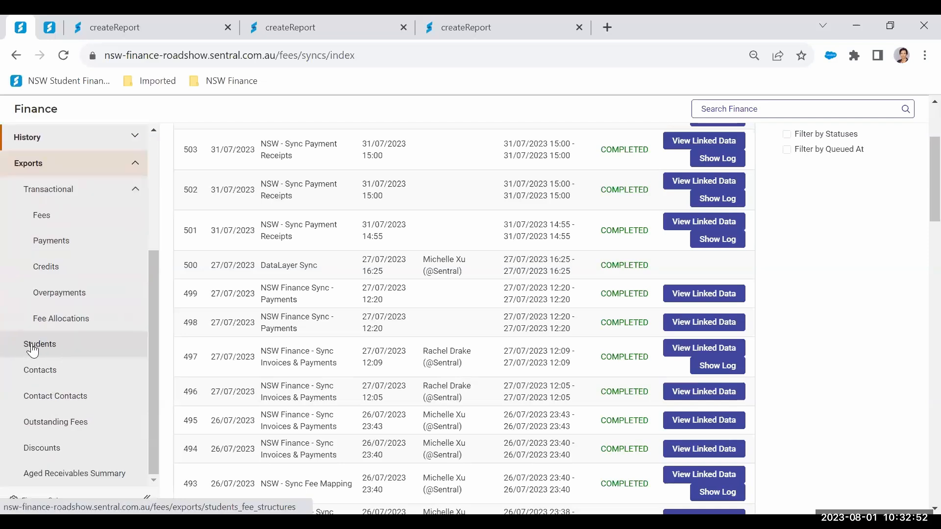
click(47, 374)
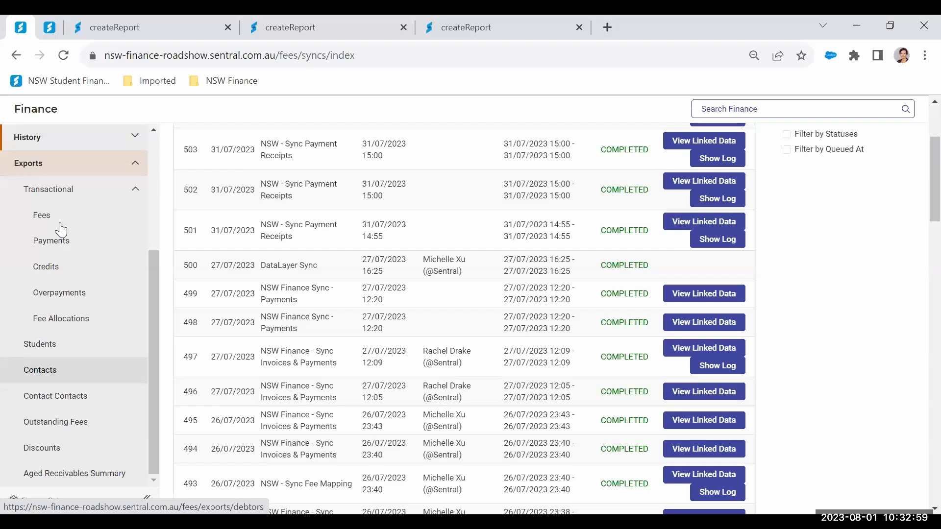
click(42, 216)
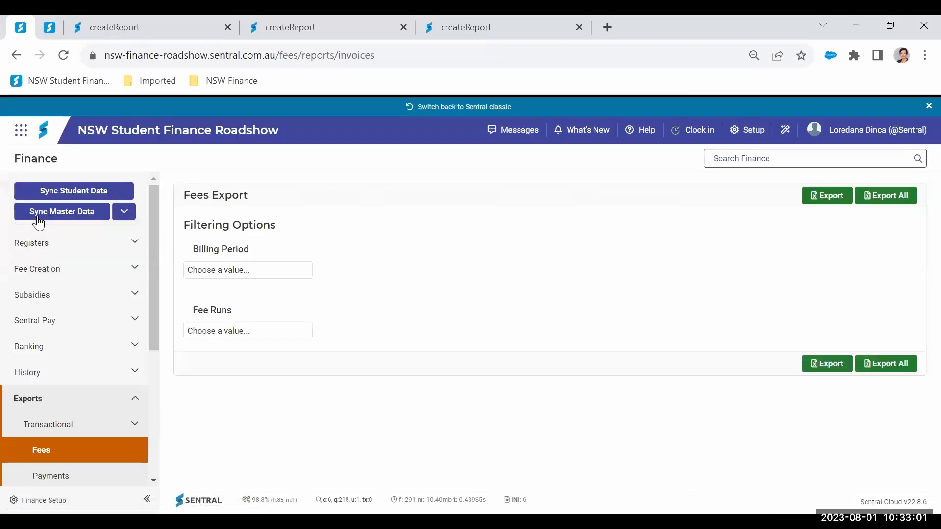
click(258, 276)
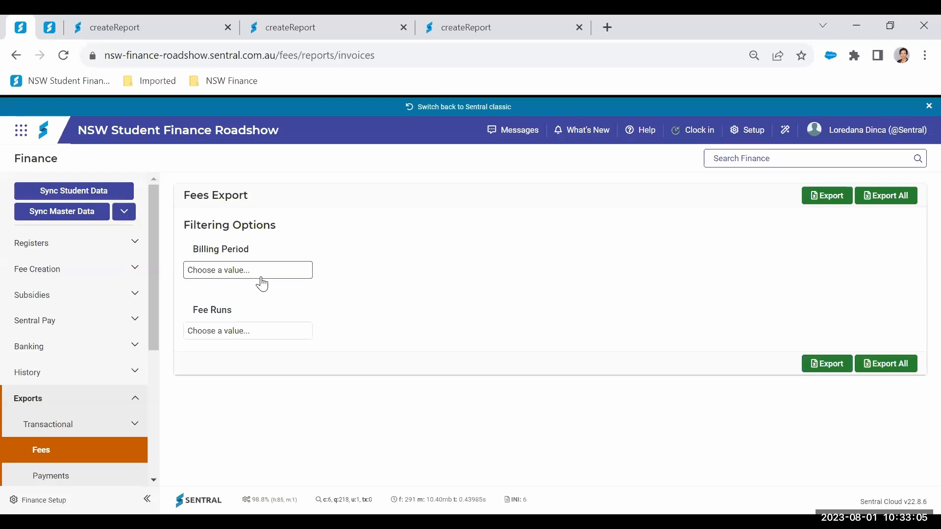
click(239, 353)
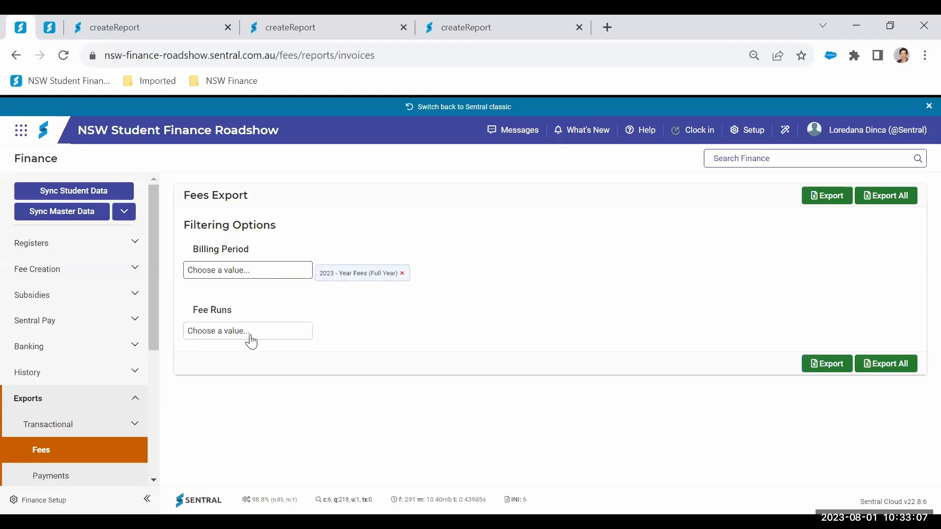
click(250, 338)
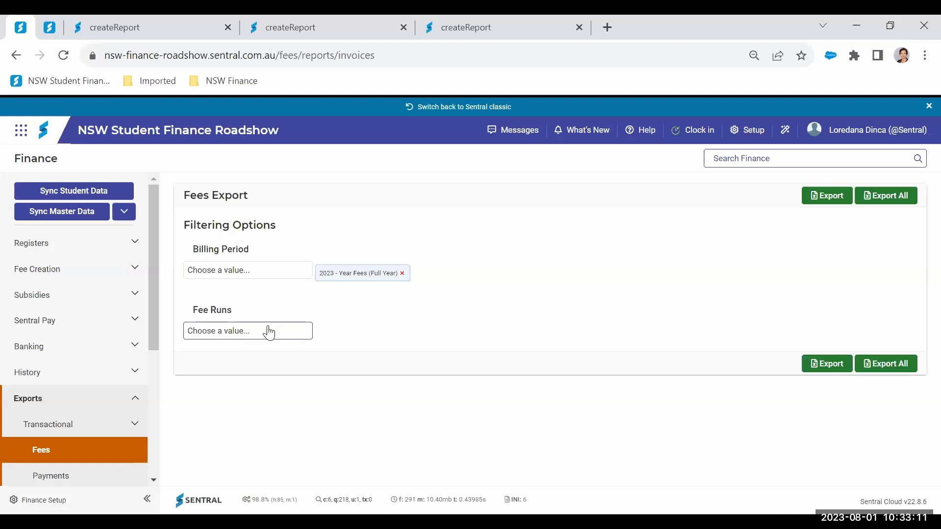
click(270, 330)
click(825, 366)
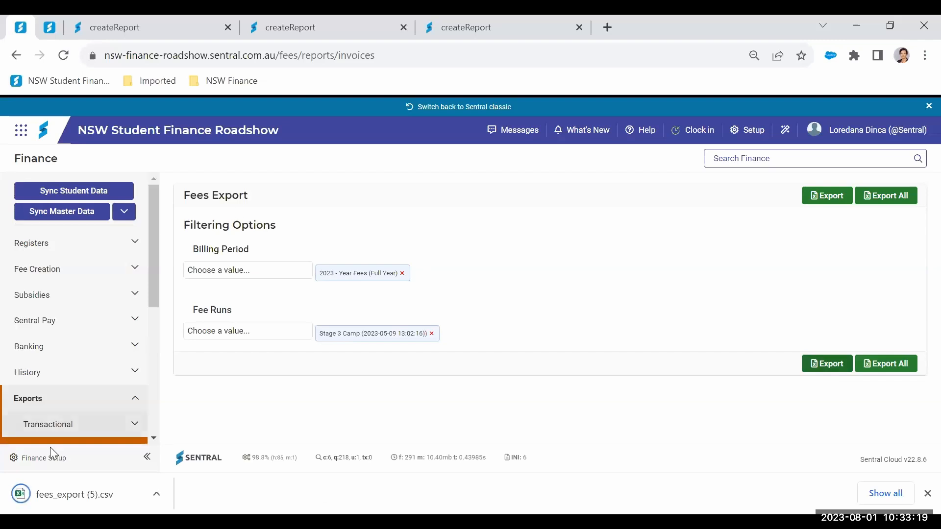
Step: Open the downloaded fees_export (5).csv, then return to the Fees Export page and collapse the Exports section
click(75, 501)
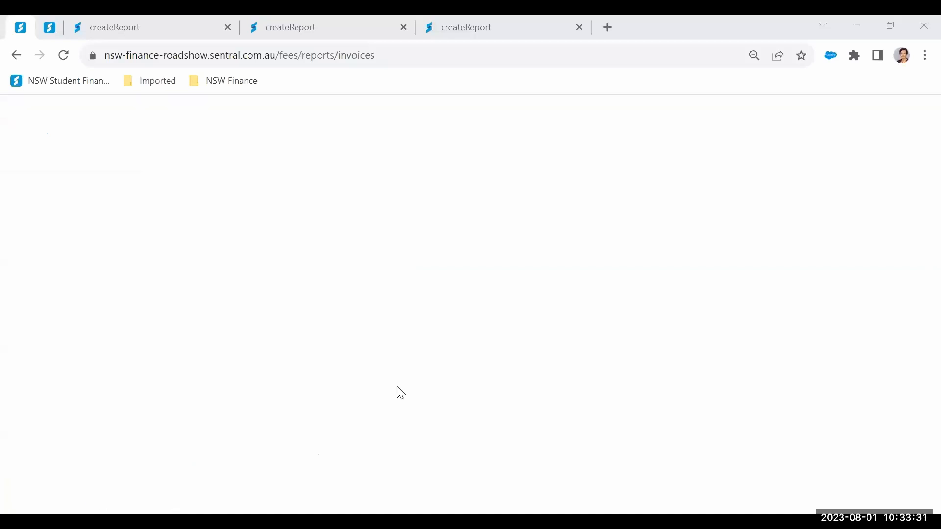
click(460, 428)
click(48, 406)
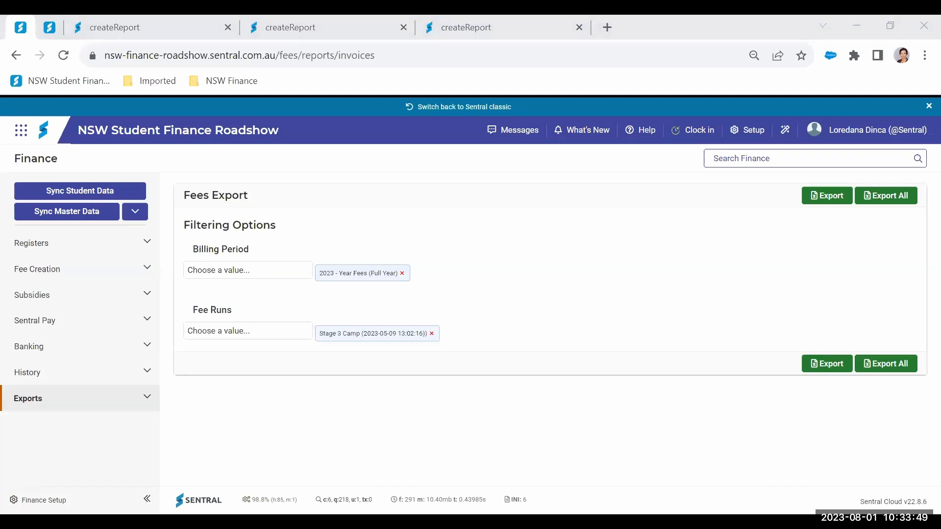
Step: Switch to the slide presentation at the Reporting overview and advance it past the Statement of Account highlight
key(alt+Tab)
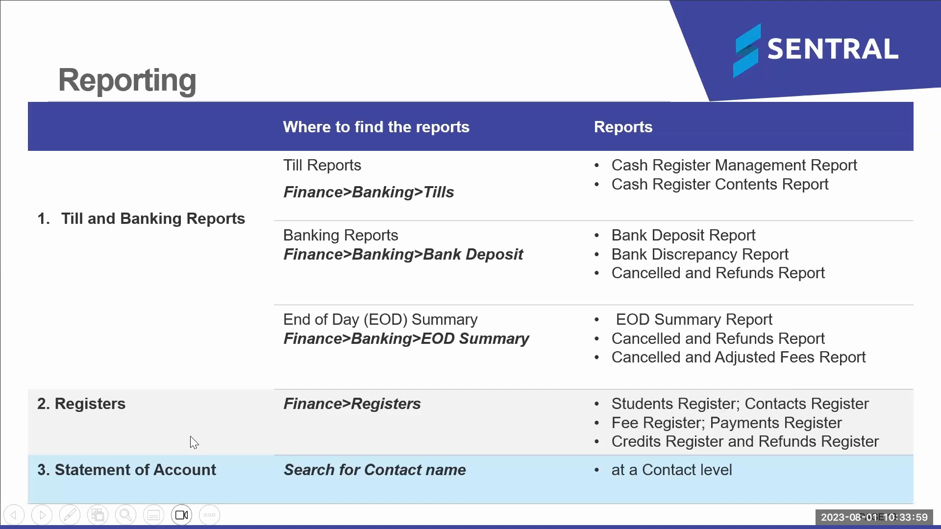
click(369, 456)
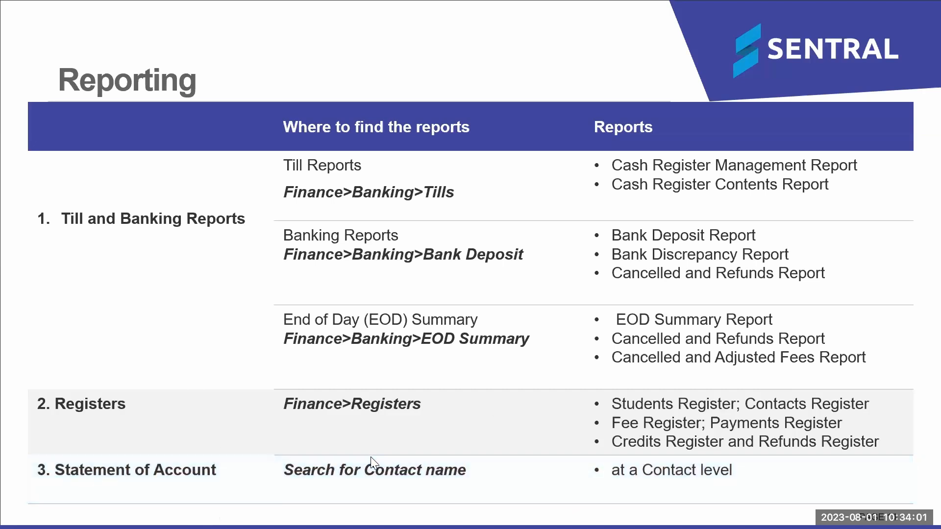